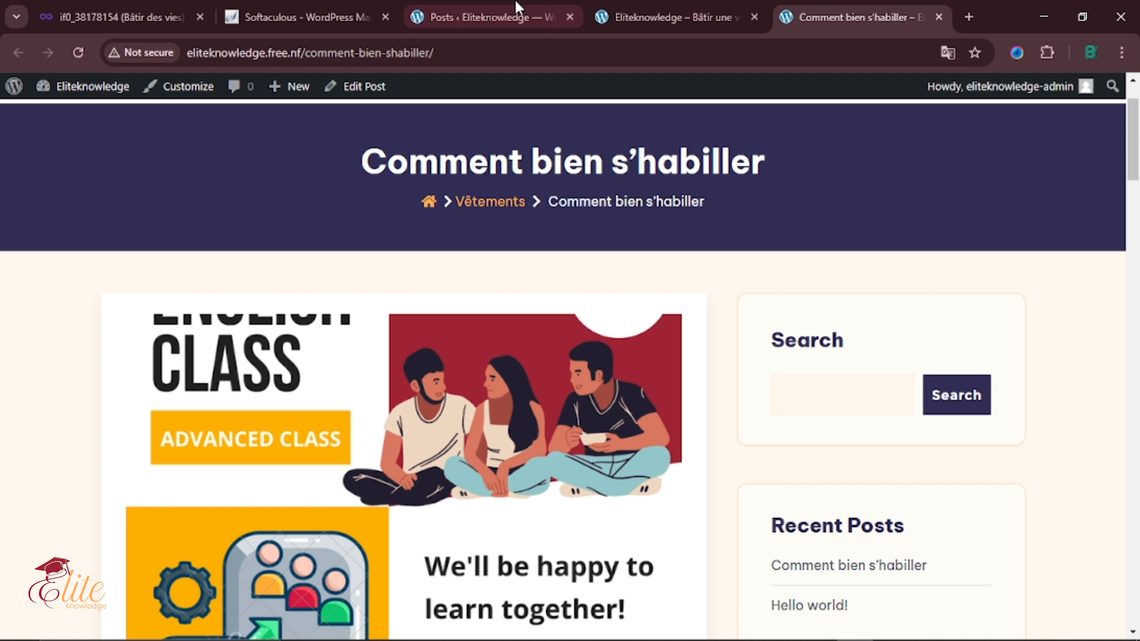
# - Apply the Elementor Full Width template to the post "Comment bien s'habiller" through Quick Edit and update it
pyautogui.click(522, 10)
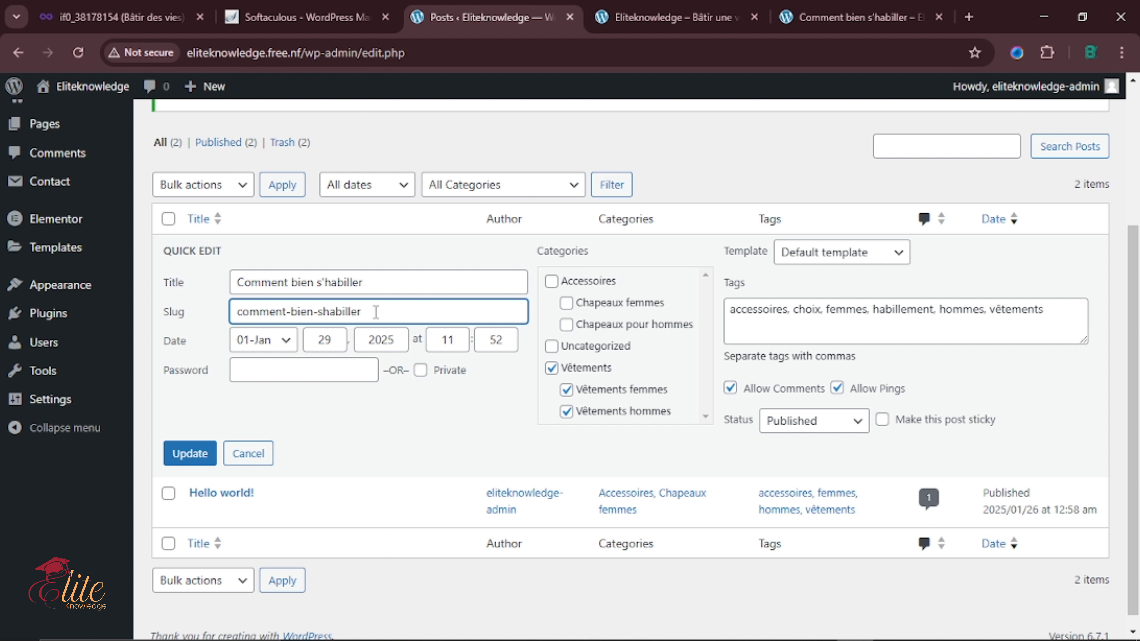
pyautogui.click(304, 370)
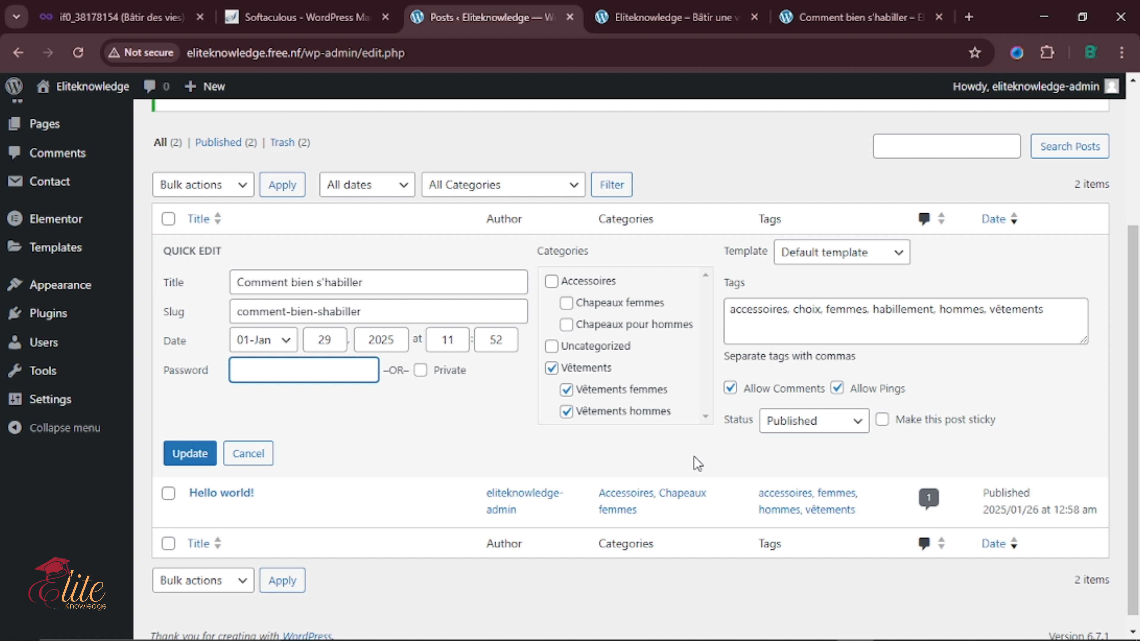
pyautogui.click(801, 256)
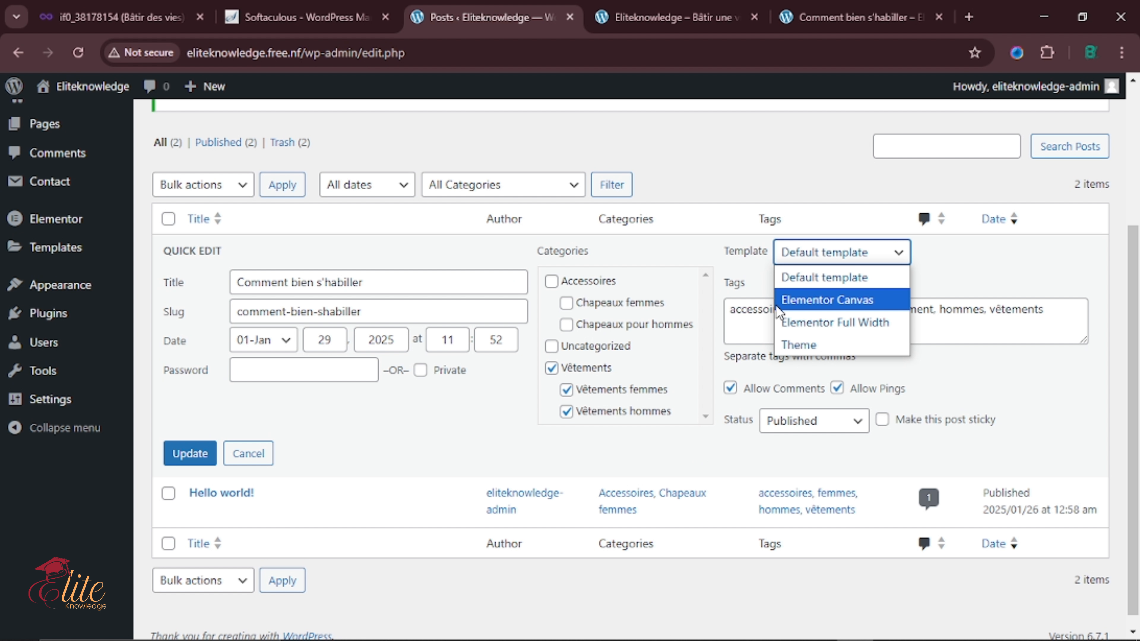
pyautogui.click(858, 323)
pyautogui.click(204, 458)
# - Reload the post's public page, look over its layout, and bring up the site's home page
pyautogui.click(813, 4)
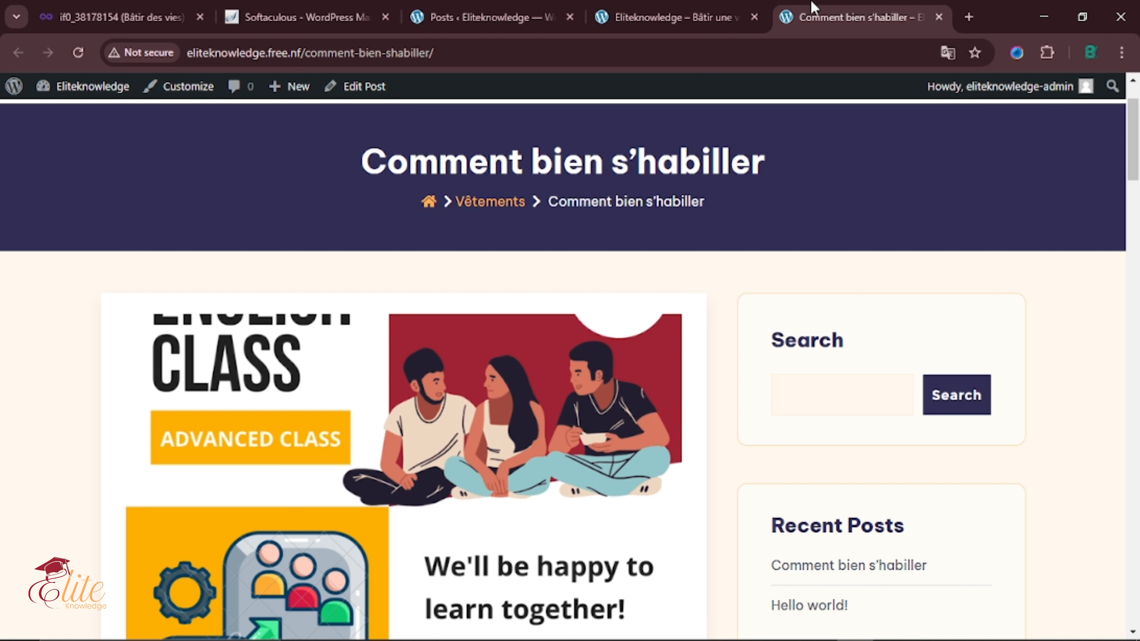
pyautogui.click(83, 49)
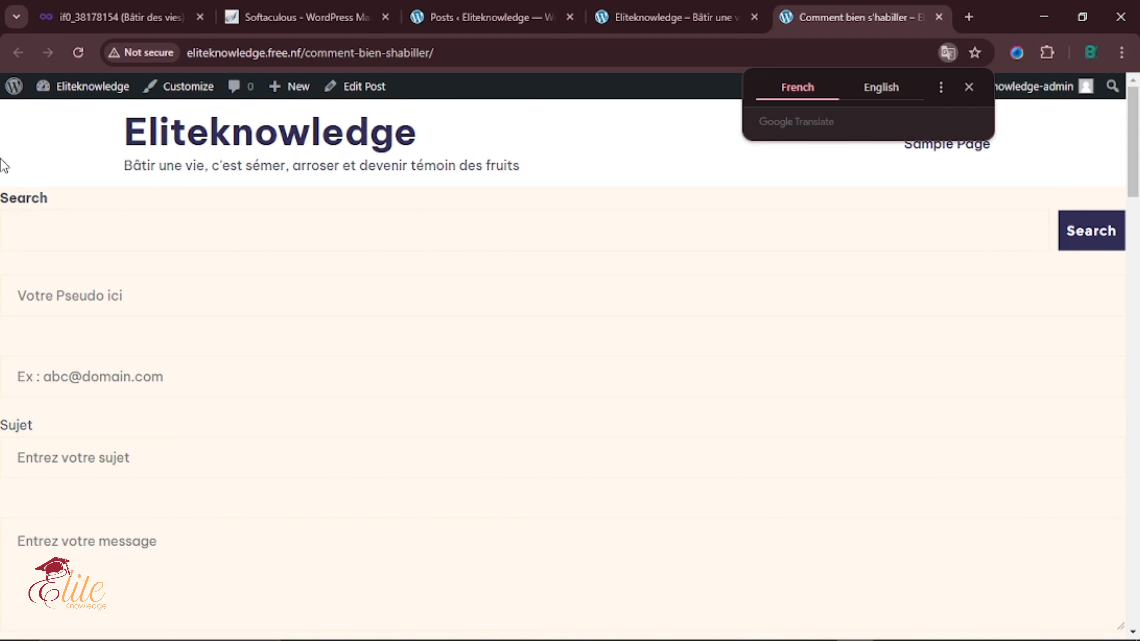
pyautogui.scroll(-10, 41, 296)
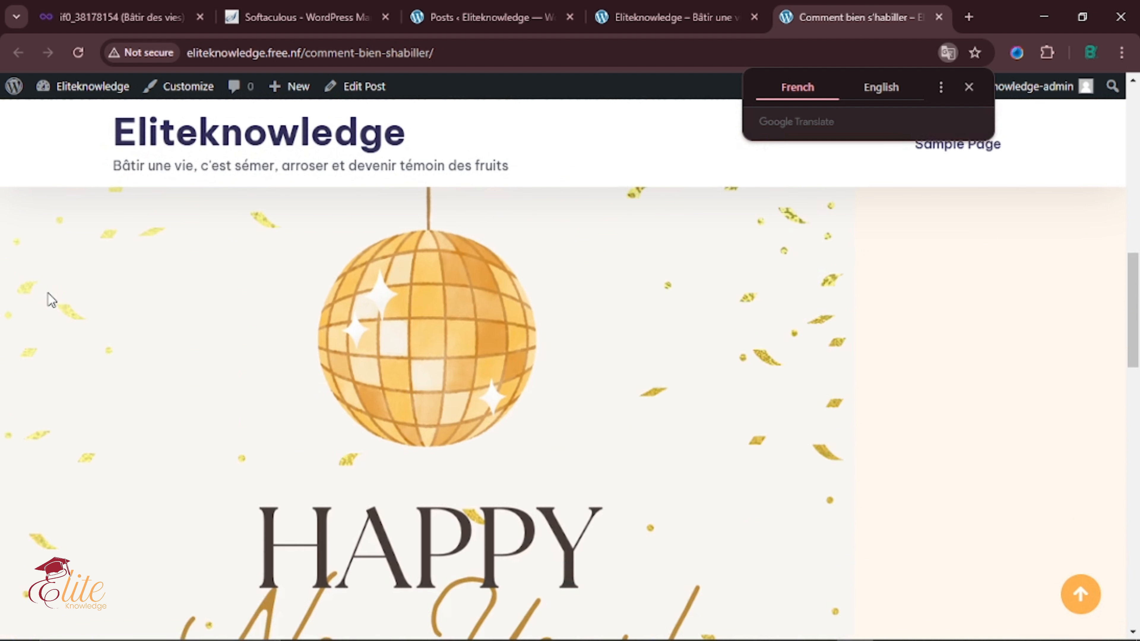
pyautogui.scroll(-4, 51, 300)
pyautogui.click(691, 13)
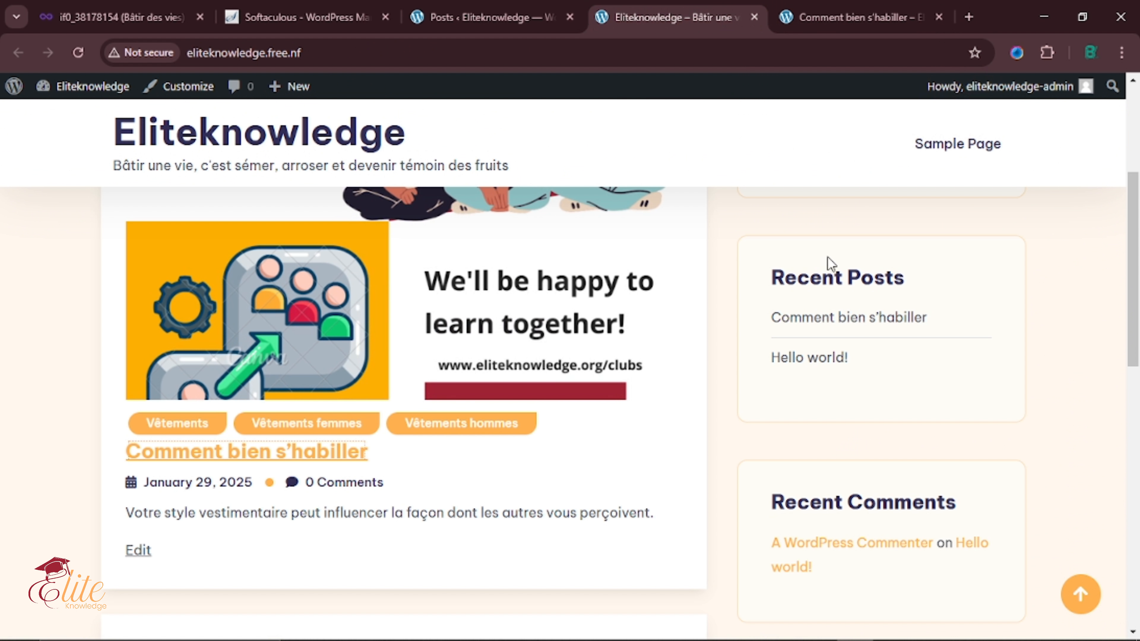
# - Reopen Quick Edit for "Comment bien s'habiller" and set its template back to Default template, keeping the tags as they are
pyautogui.click(516, 13)
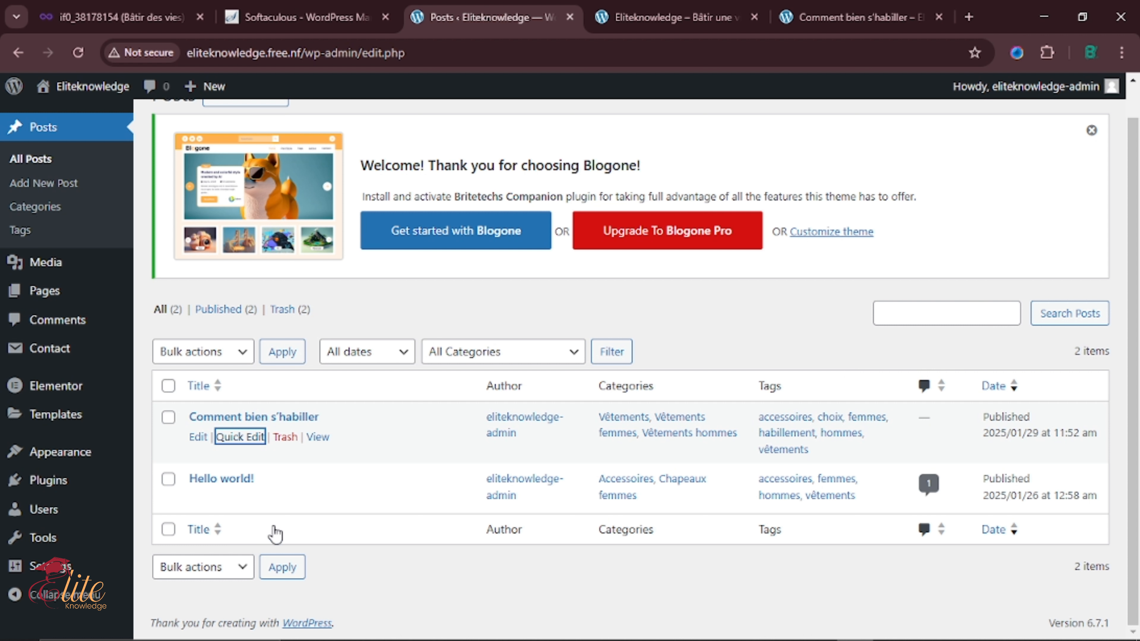
pyautogui.click(245, 438)
pyautogui.click(897, 419)
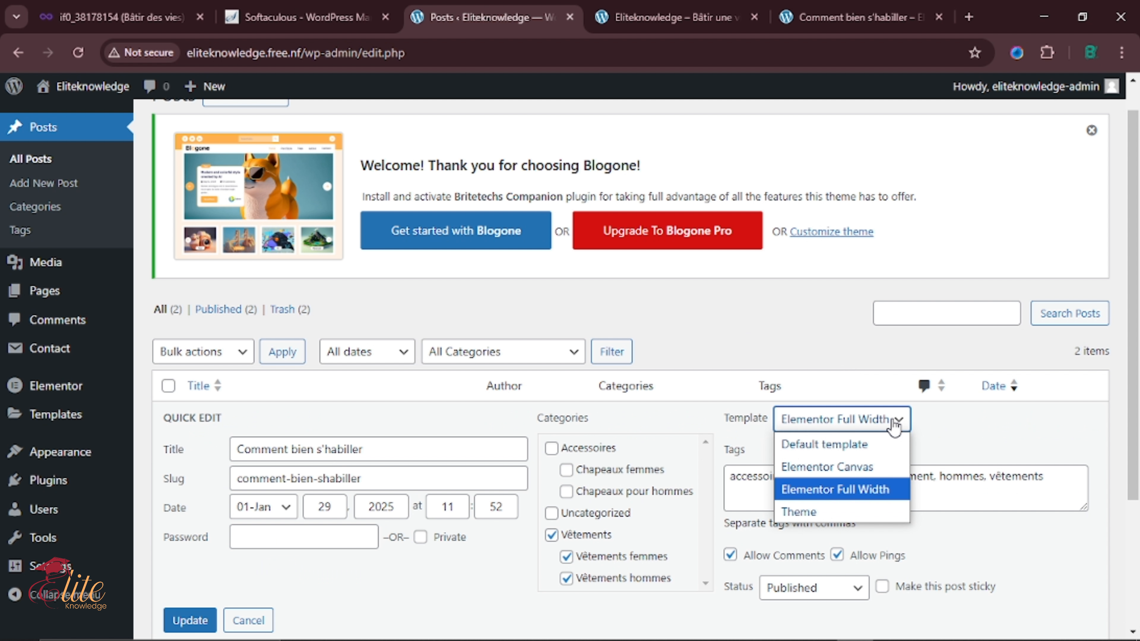
pyautogui.click(862, 451)
pyautogui.scroll(-3, 771, 350)
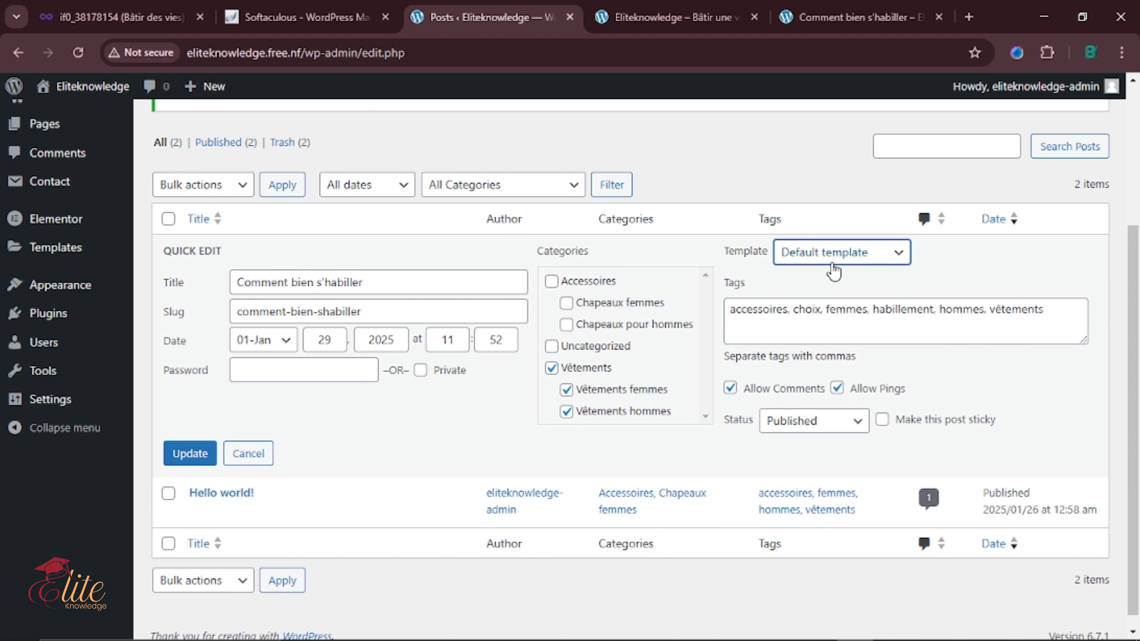
pyautogui.moveTo(1052, 310); pyautogui.dragTo(727, 321)
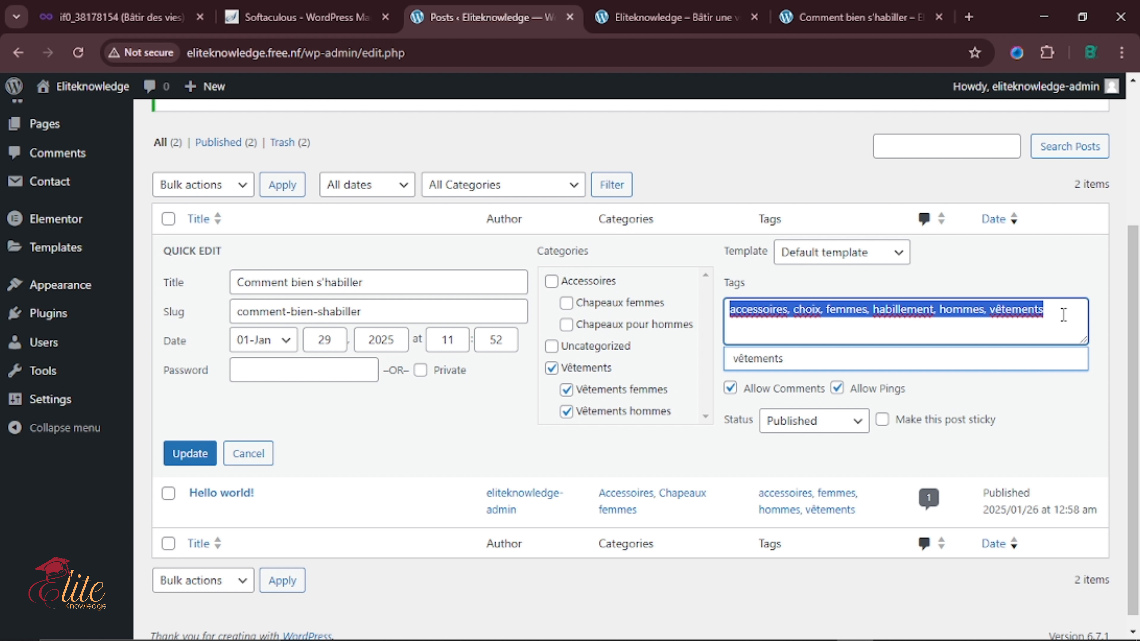
pyautogui.click(1073, 308)
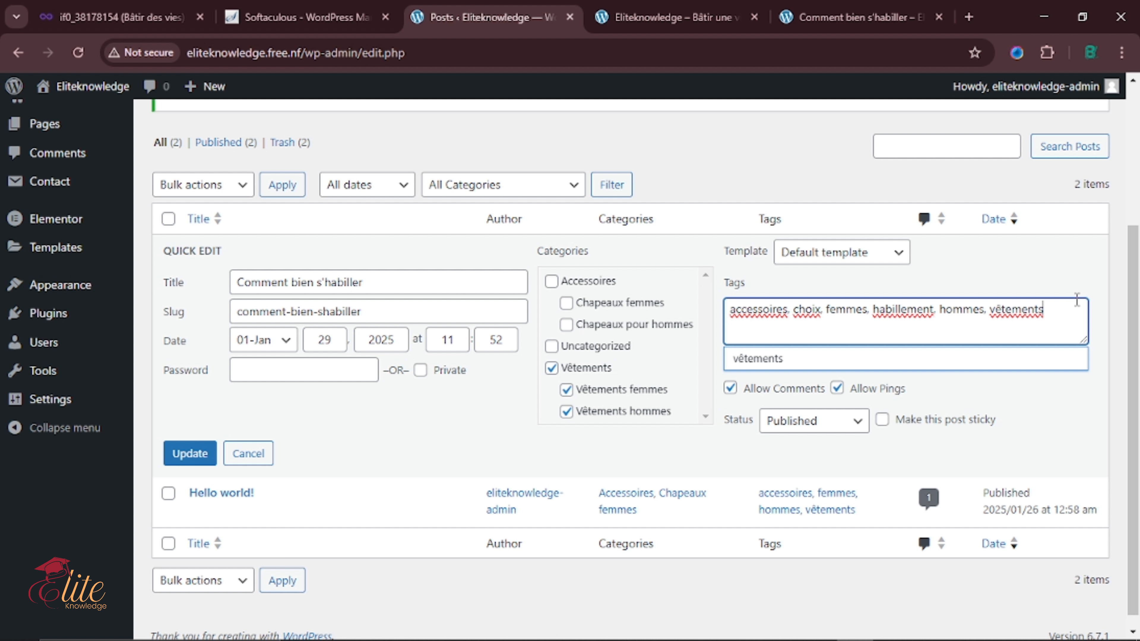
# - Check the public post page and the home page, and save the pending Quick Edit changes
pyautogui.click(842, 13)
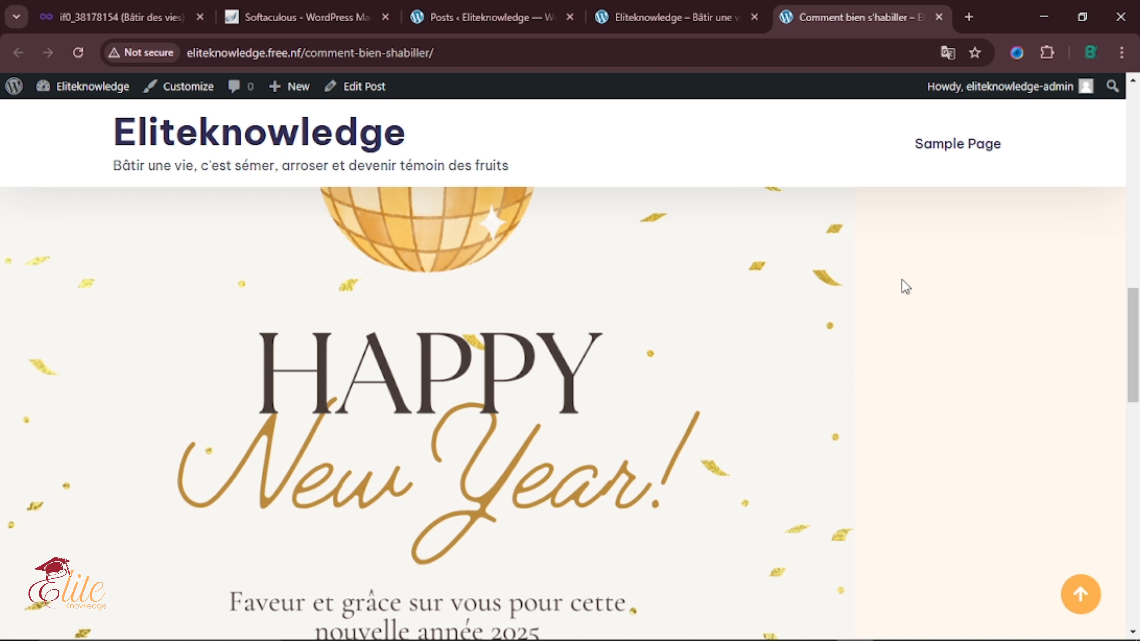
pyautogui.scroll(8, 903, 288)
pyautogui.scroll(10, 903, 292)
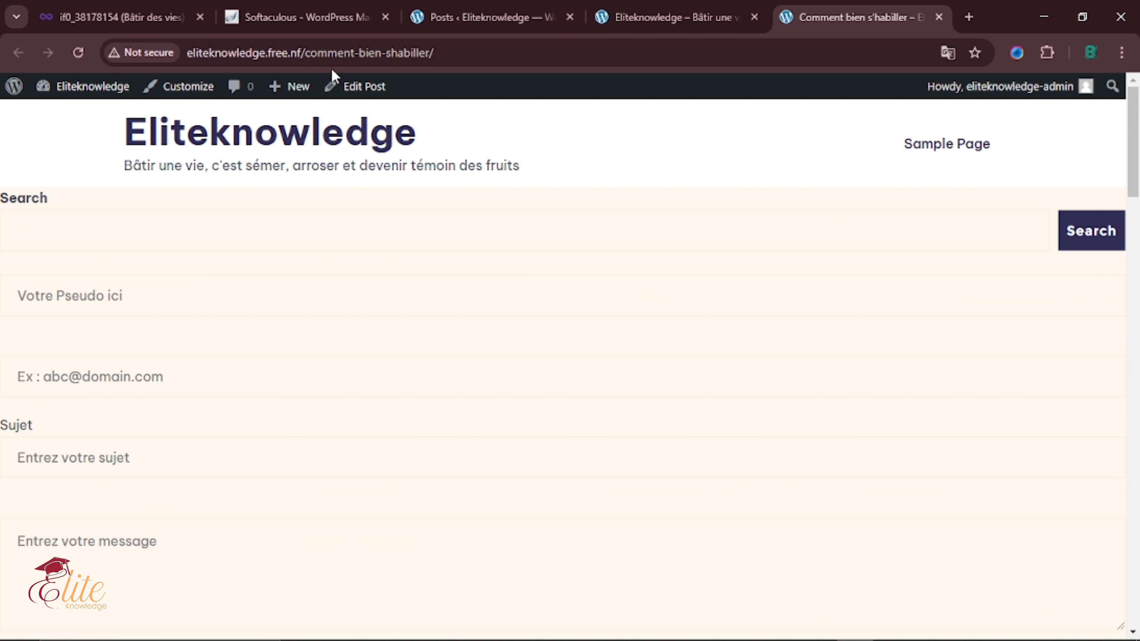
pyautogui.click(745, 15)
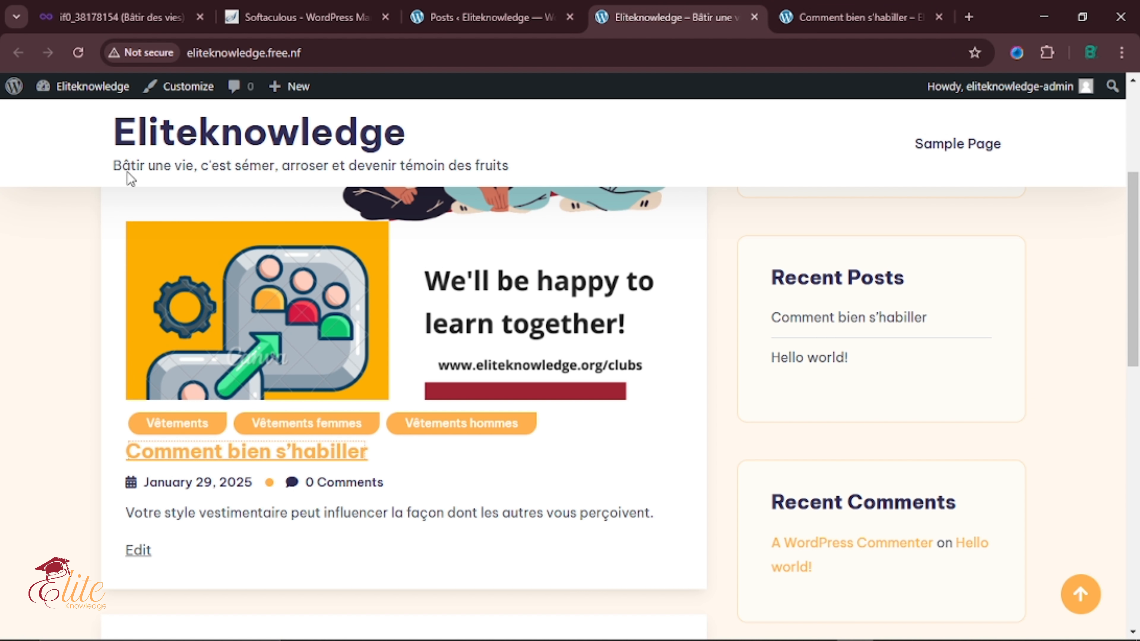
pyautogui.click(446, 7)
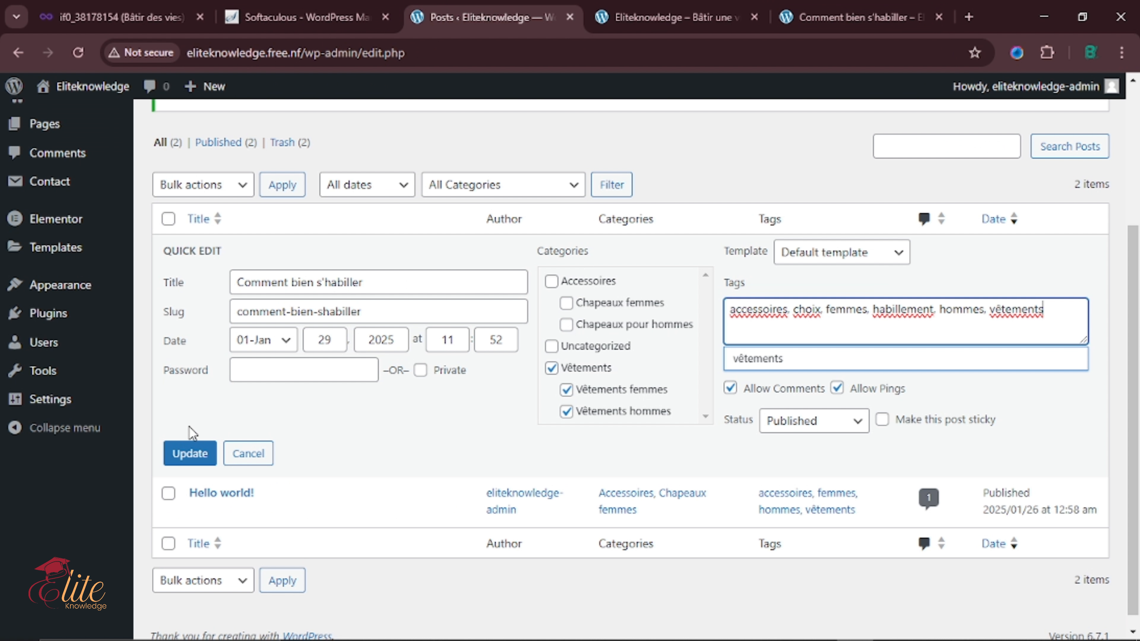
pyautogui.click(191, 454)
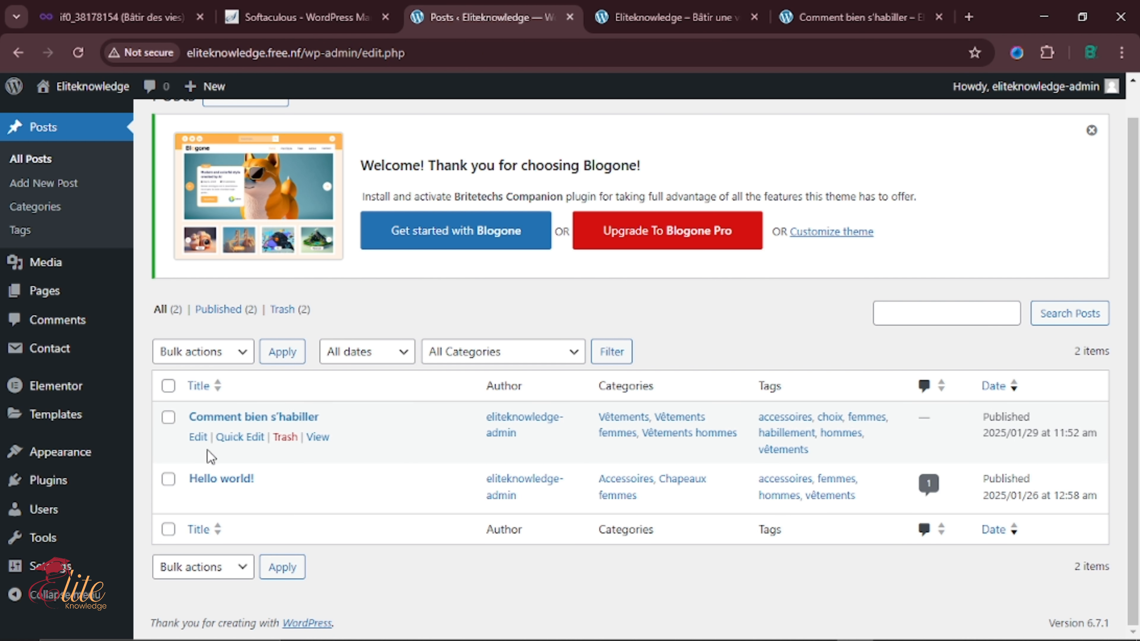
# - Reopen Quick Edit for "Comment bien s'habiller" and examine how its tags are listed, without editing them
pyautogui.click(240, 437)
pyautogui.scroll(-4, 896, 280)
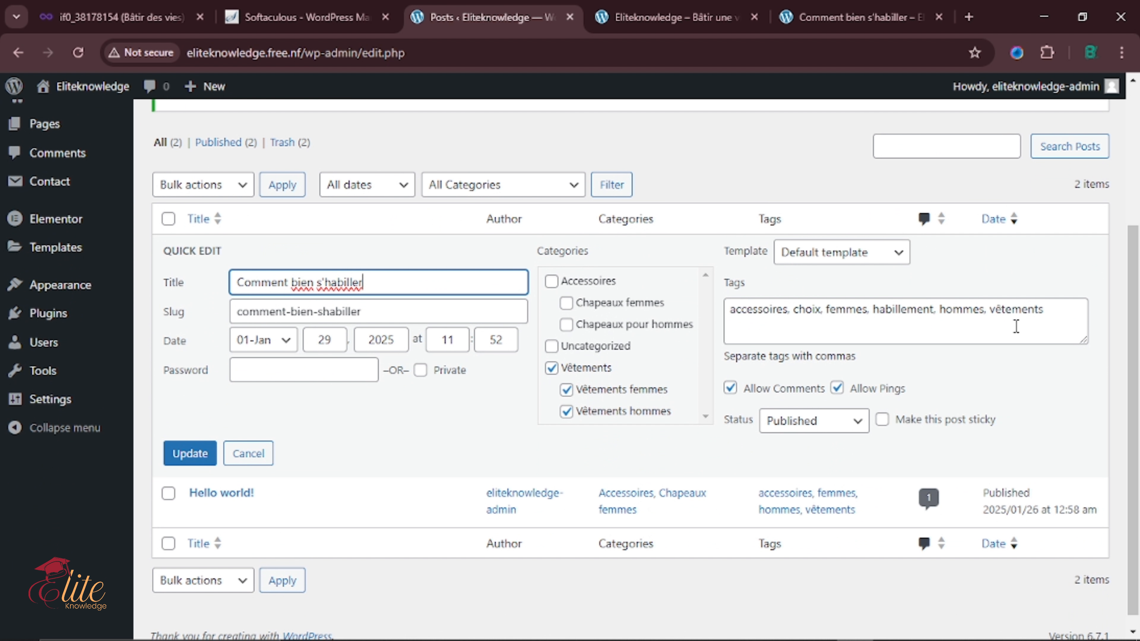
pyautogui.click(1055, 317)
pyautogui.hotkey('shift', 'Left')
pyautogui.hotkey('shift', 'Left')
pyautogui.hotkey('shift', 'Left')
pyautogui.hotkey('shift', 'Left')
pyautogui.hotkey('shift', 'Left')
pyautogui.hotkey('shift', 'Left')
pyautogui.hotkey('shift', 'Left')
pyautogui.hotkey('shift', 'Left')
pyautogui.hotkey('shift', 'Left')
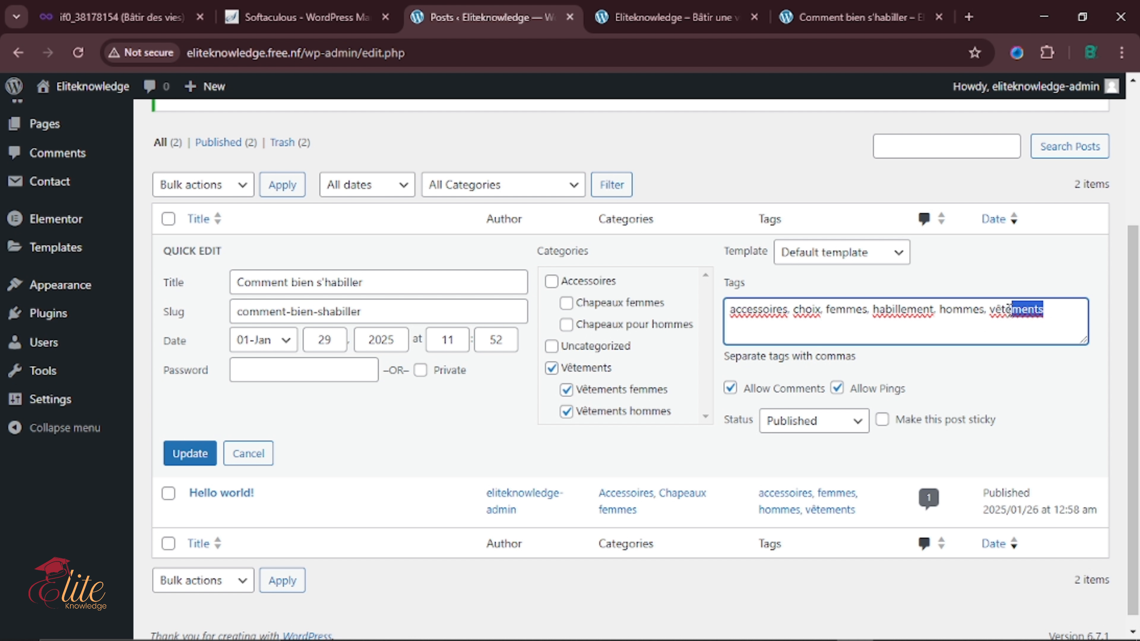
pyautogui.hotkey('shift', 'Tab')
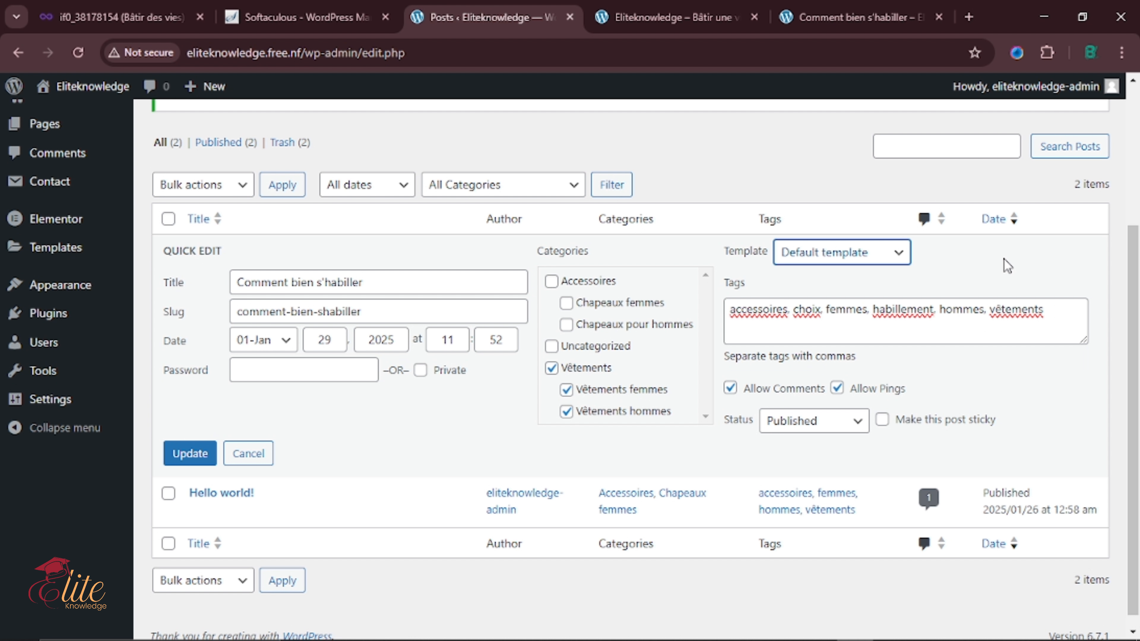
pyautogui.doubleClick(1033, 326)
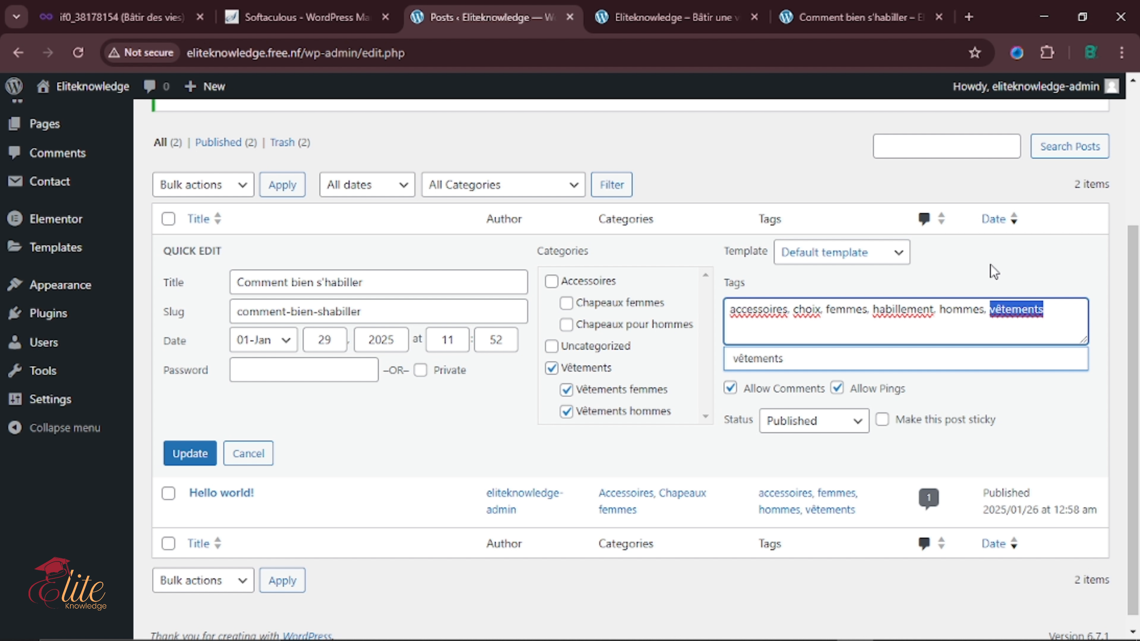
pyautogui.hotkey('shift', 'Tab')
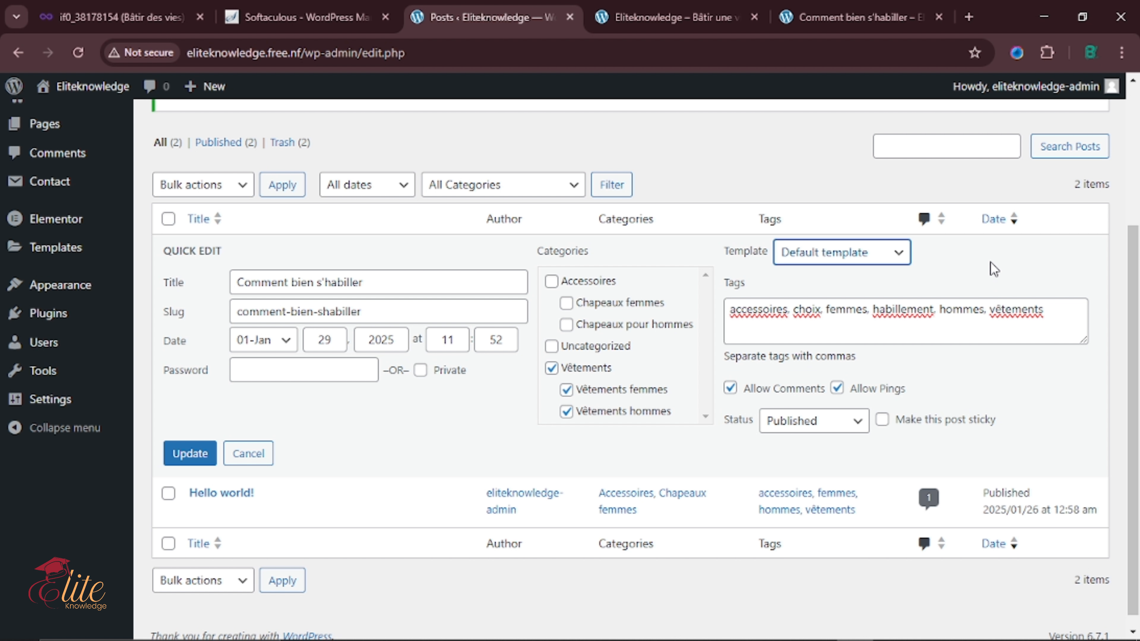
pyautogui.doubleClick(924, 317)
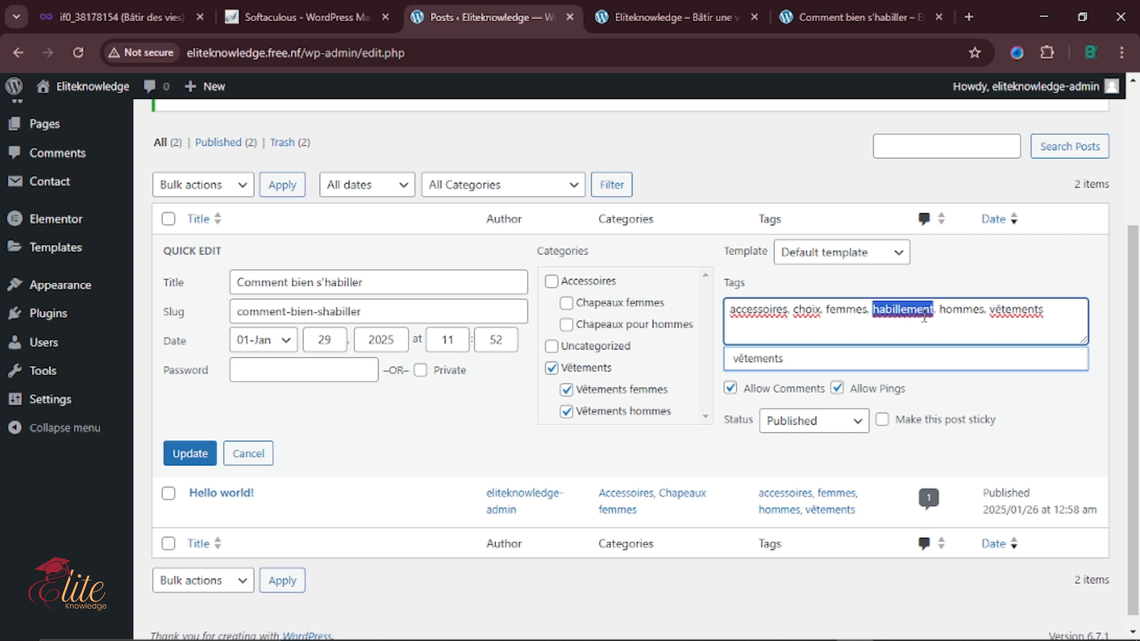
pyautogui.click(930, 337)
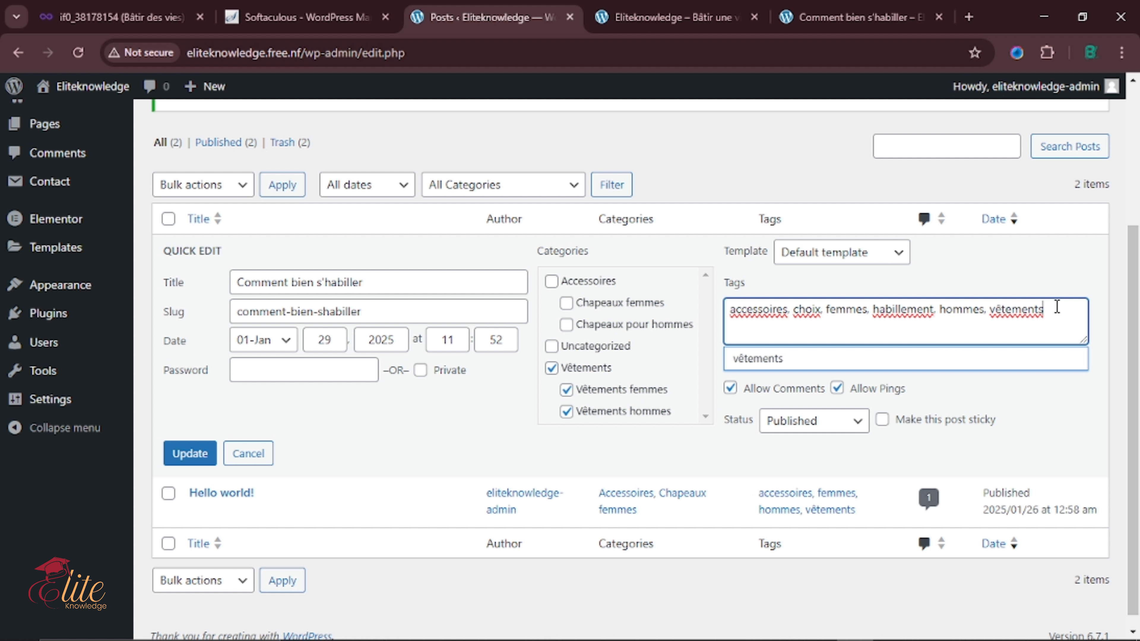
pyautogui.hotkey('shift', 'Tab')
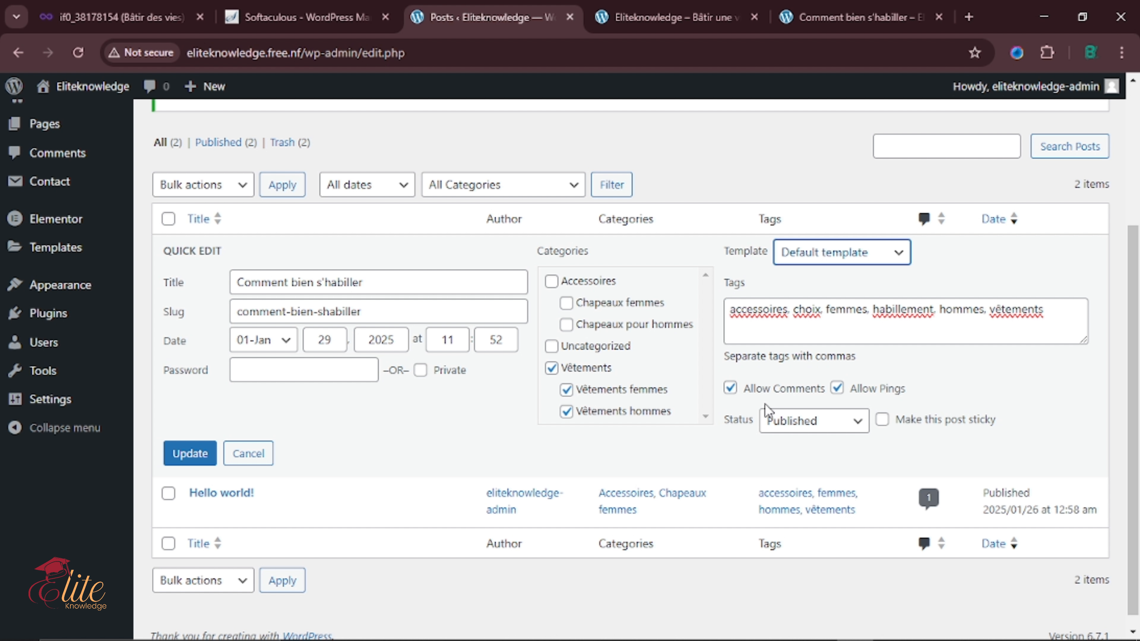
# - Reload the public post page and examine its content, tags and the comment form at its end
pyautogui.click(852, 17)
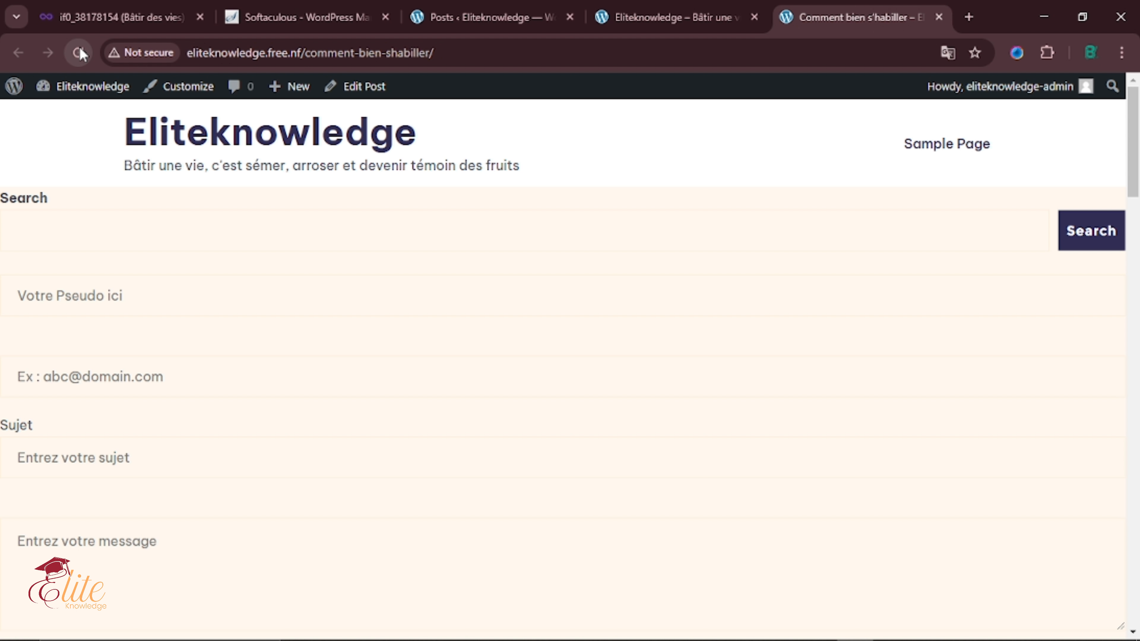
pyautogui.click(80, 52)
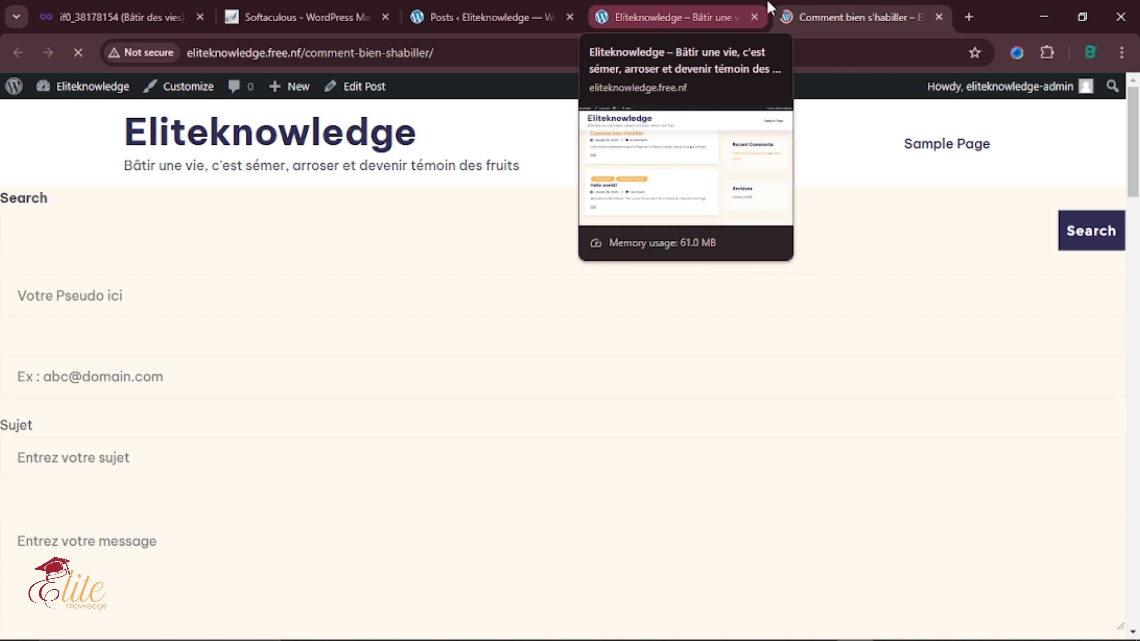
pyautogui.scroll(-15, 529, 341)
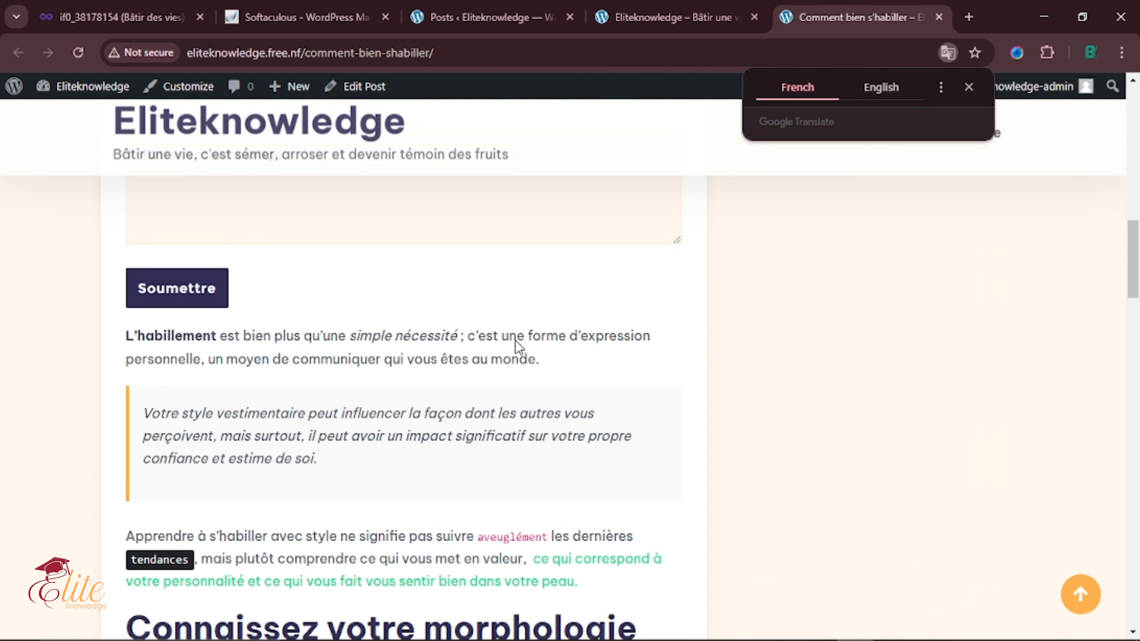
pyautogui.scroll(-20, 518, 346)
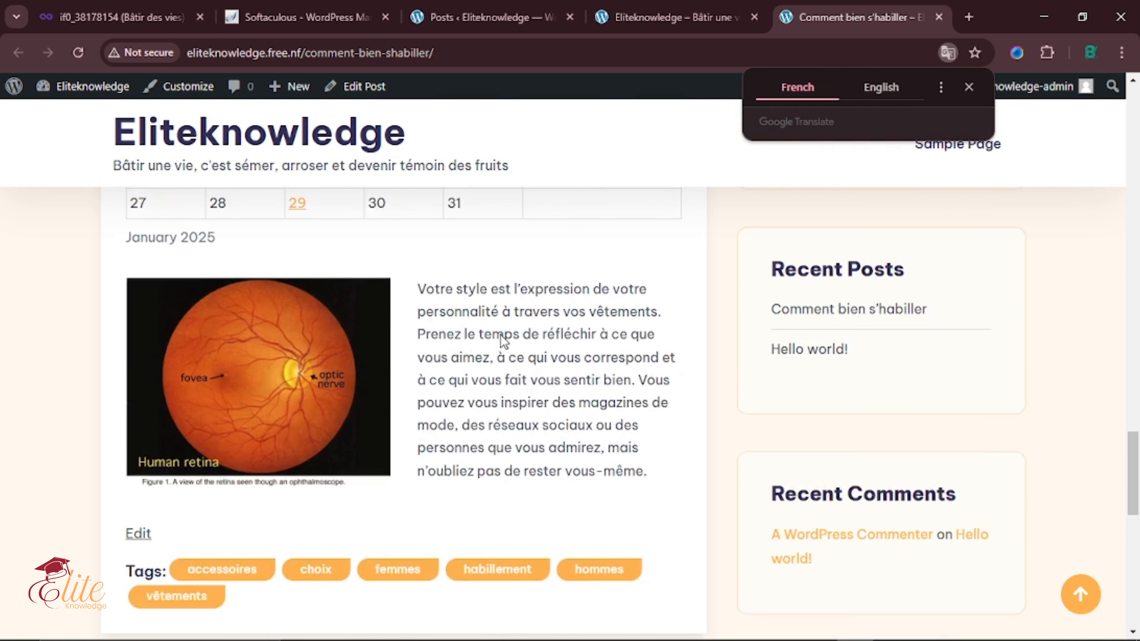
pyautogui.scroll(-12, 504, 341)
pyautogui.click(364, 283)
pyautogui.scroll(1, 361, 290)
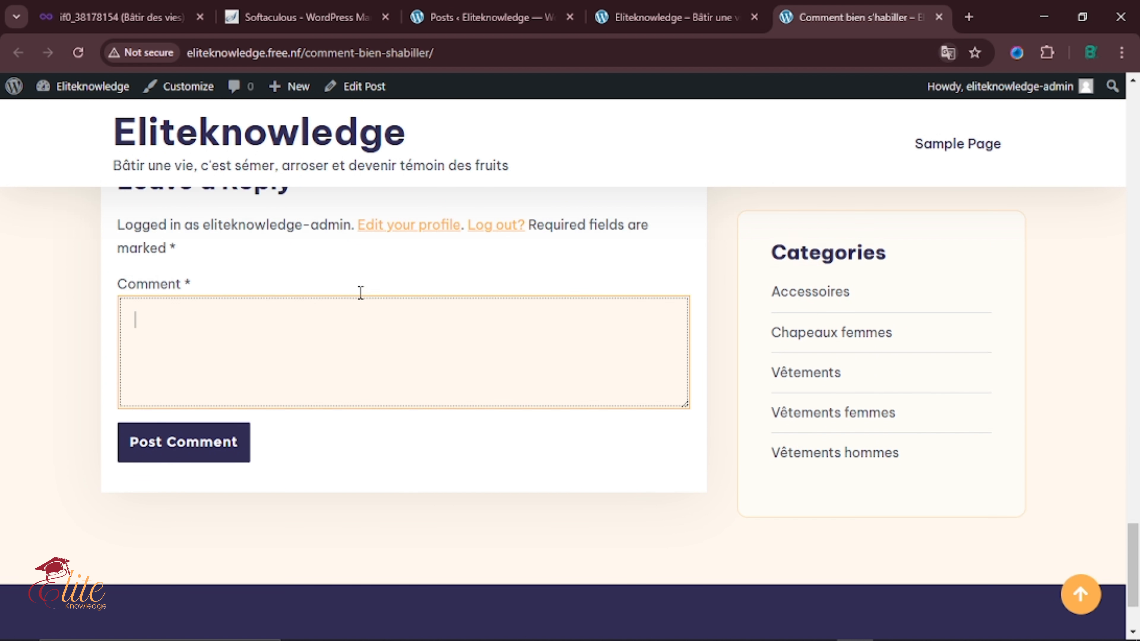
pyautogui.scroll(1, 360, 292)
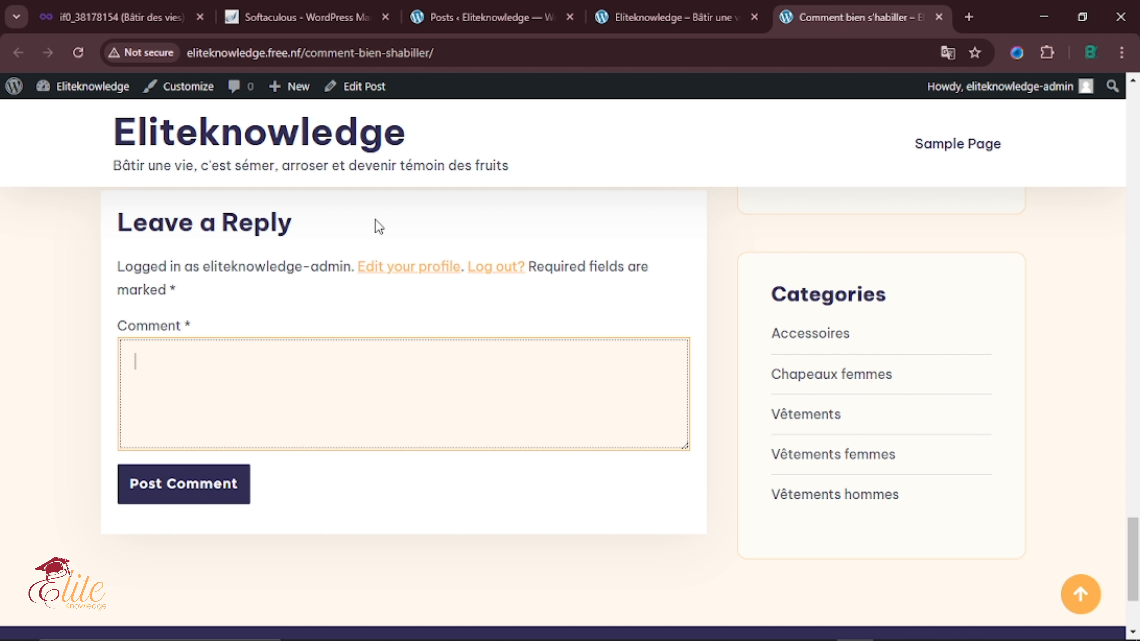
# - Keep the post's status as Published, leave it non-sticky, and update it from Quick Edit
pyautogui.click(523, 14)
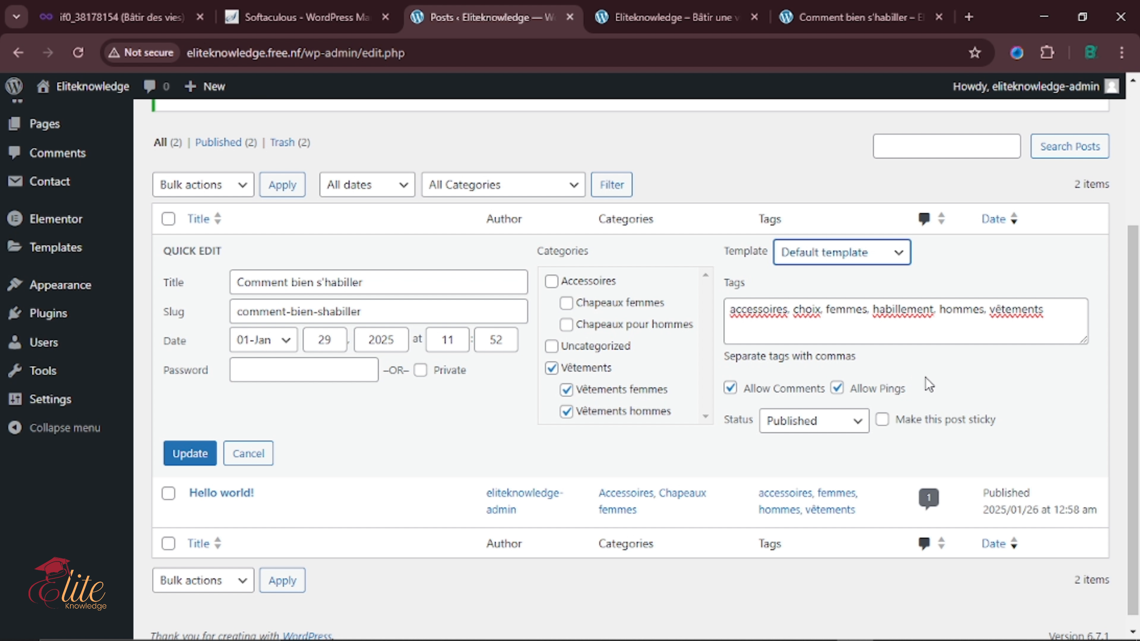
pyautogui.click(835, 423)
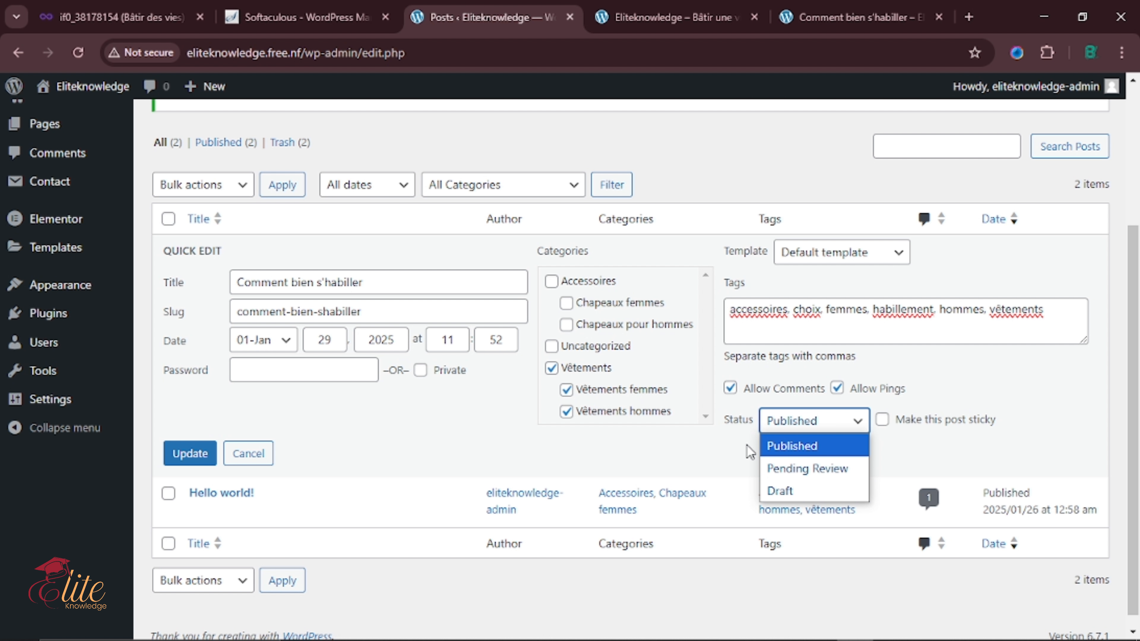
pyautogui.click(796, 443)
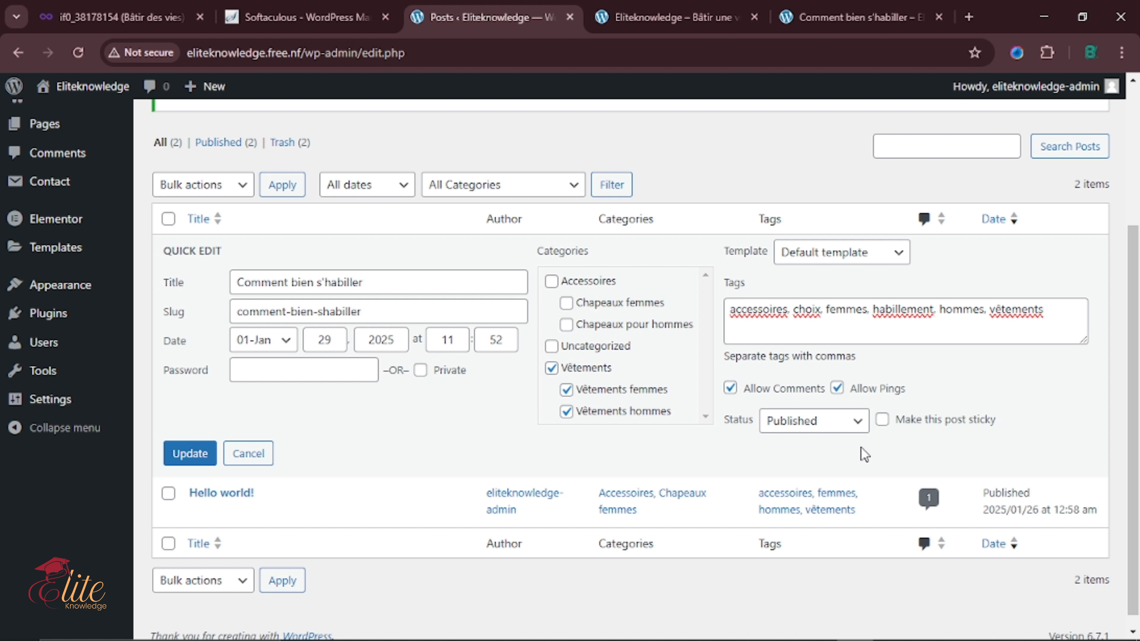
pyautogui.click(883, 420)
pyautogui.click(883, 421)
pyautogui.click(191, 455)
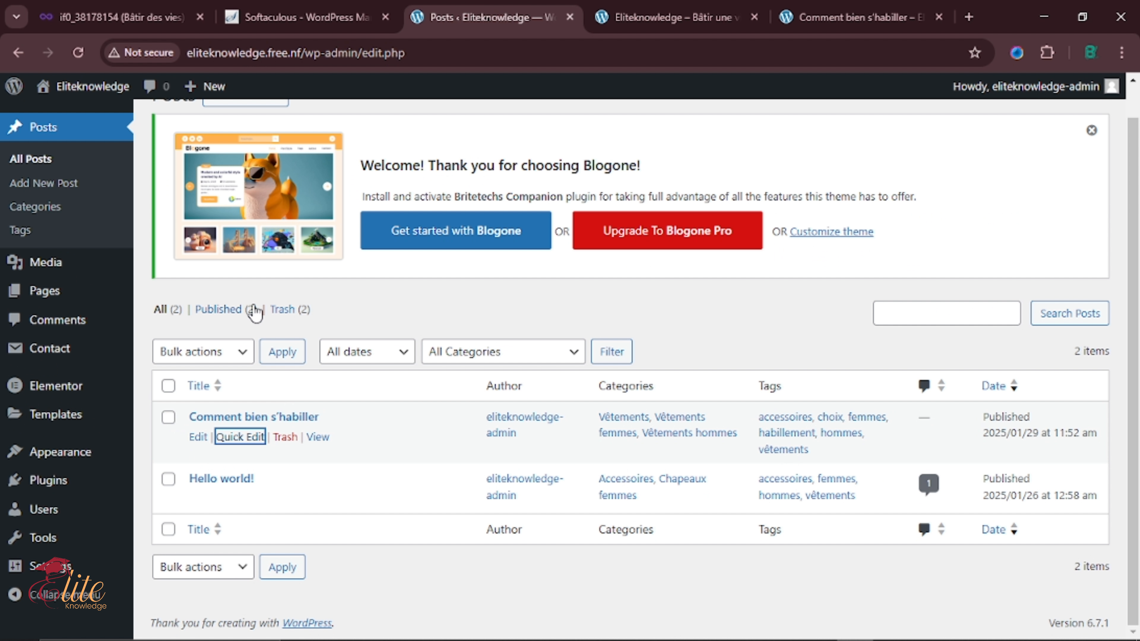
# - View the public page of "Comment bien s'habiller" in a new browser tab, examine it, and close that tab
pyautogui.scroll(1, 269, 312)
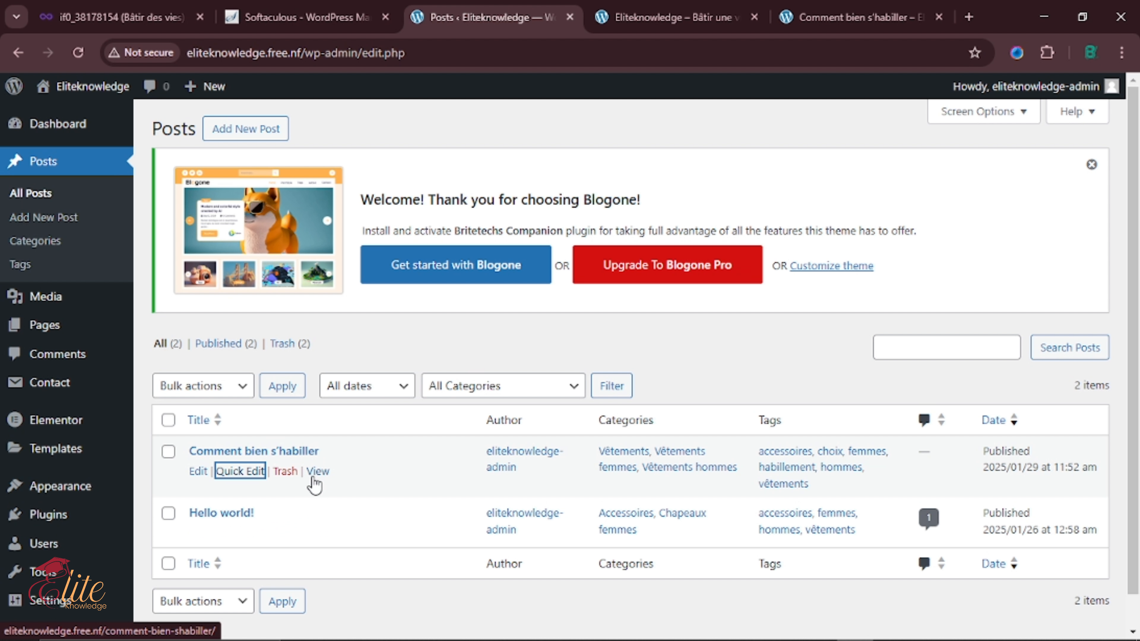
pyautogui.rightClick(322, 473)
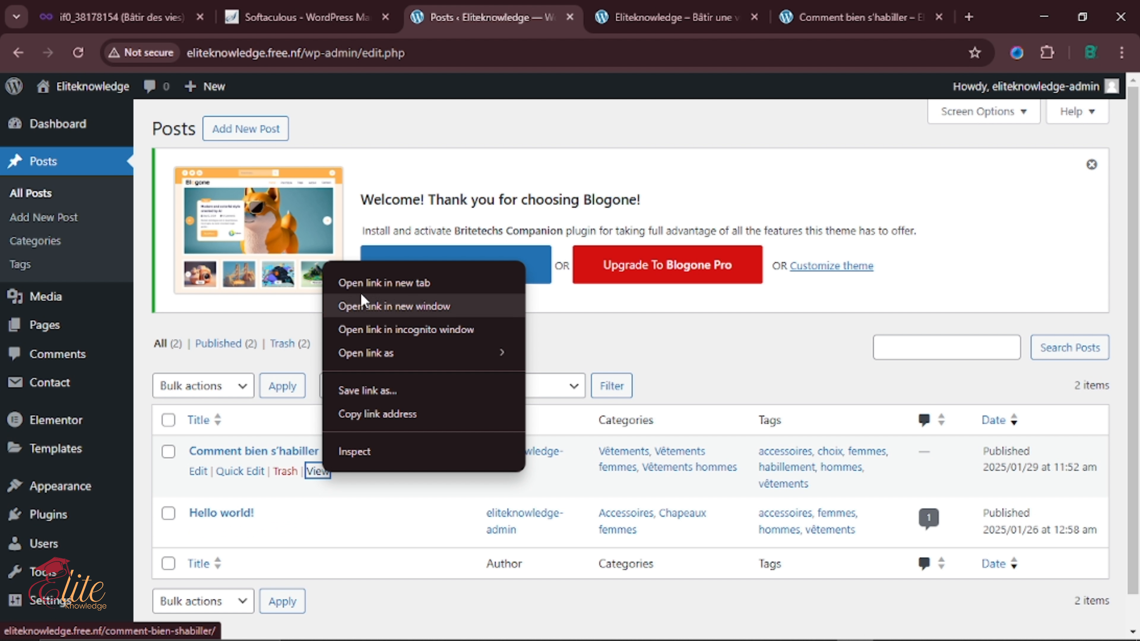
pyautogui.click(361, 284)
pyautogui.click(581, 8)
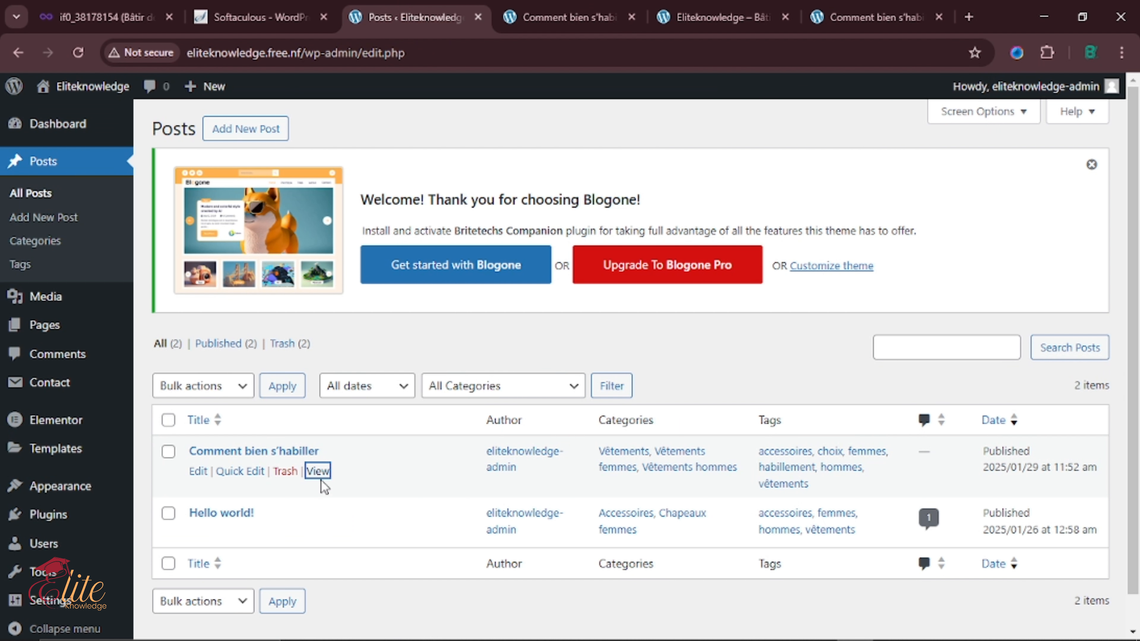
pyautogui.click(546, 6)
pyautogui.scroll(-10, 623, 250)
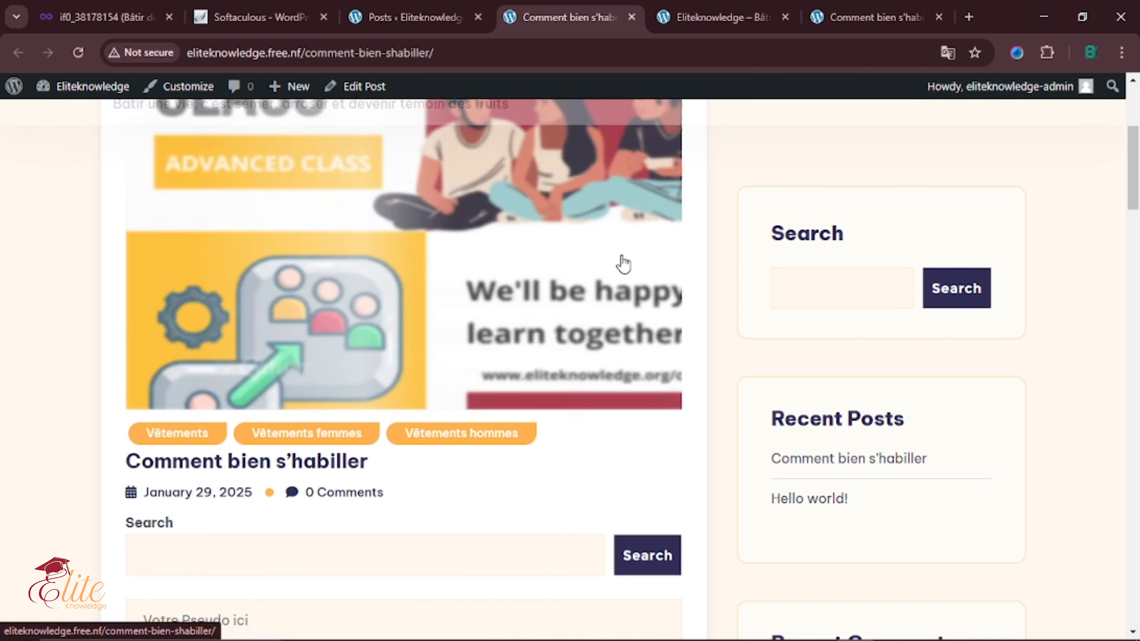
pyautogui.click(632, 17)
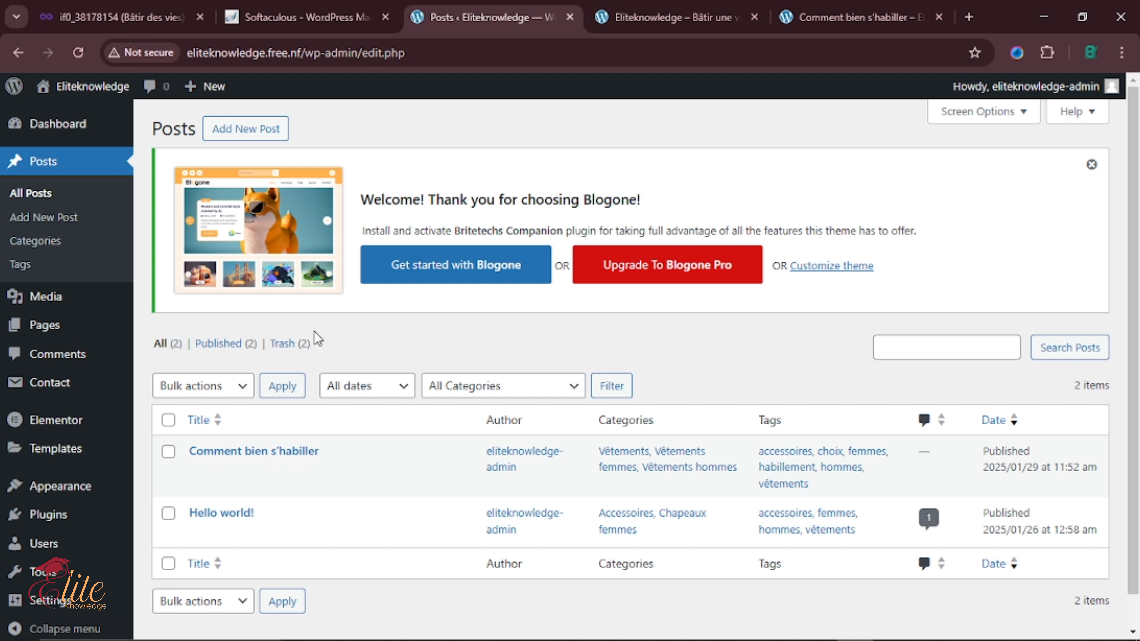
# - Open the post Categories page in a new browser tab and switch to it
pyautogui.rightClick(50, 246)
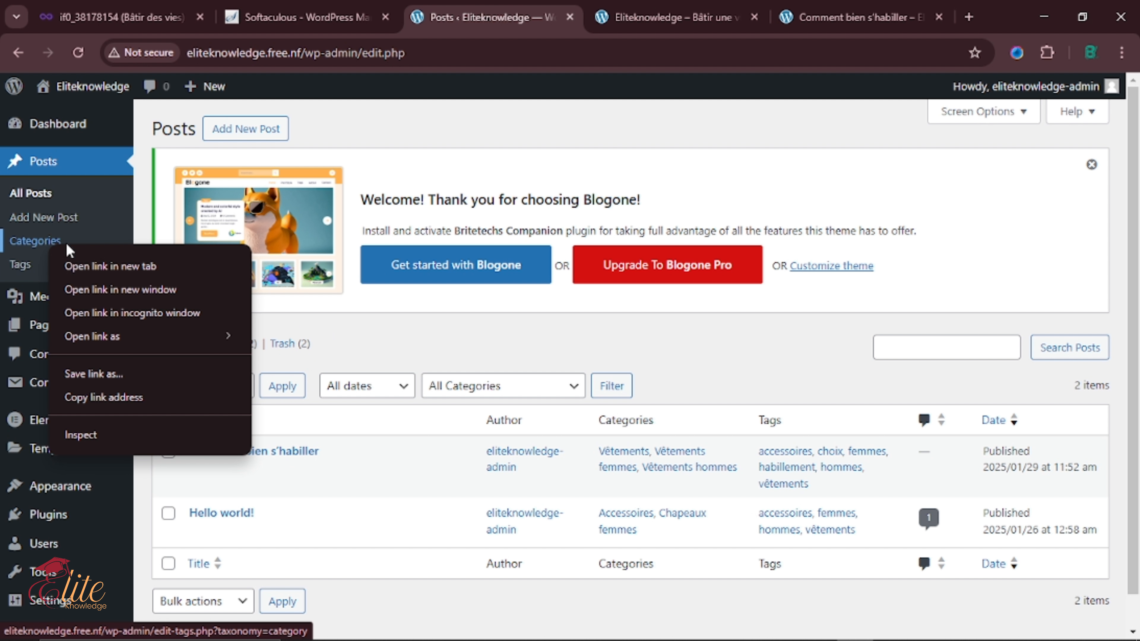
pyautogui.click(112, 267)
pyautogui.click(560, 14)
pyautogui.click(421, 13)
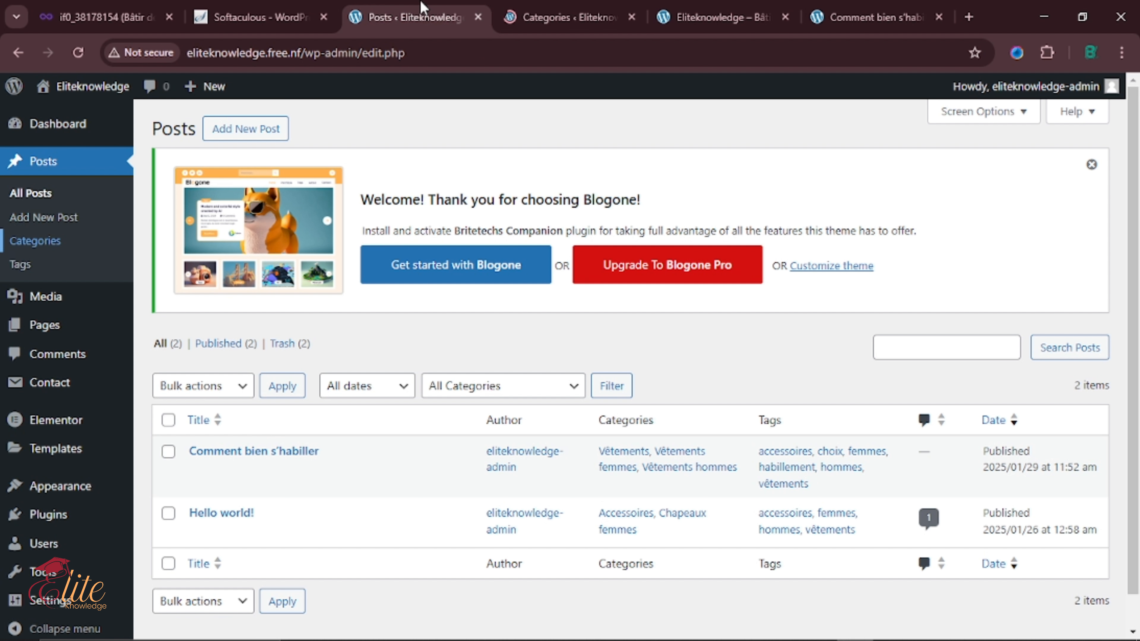
pyautogui.click(546, 7)
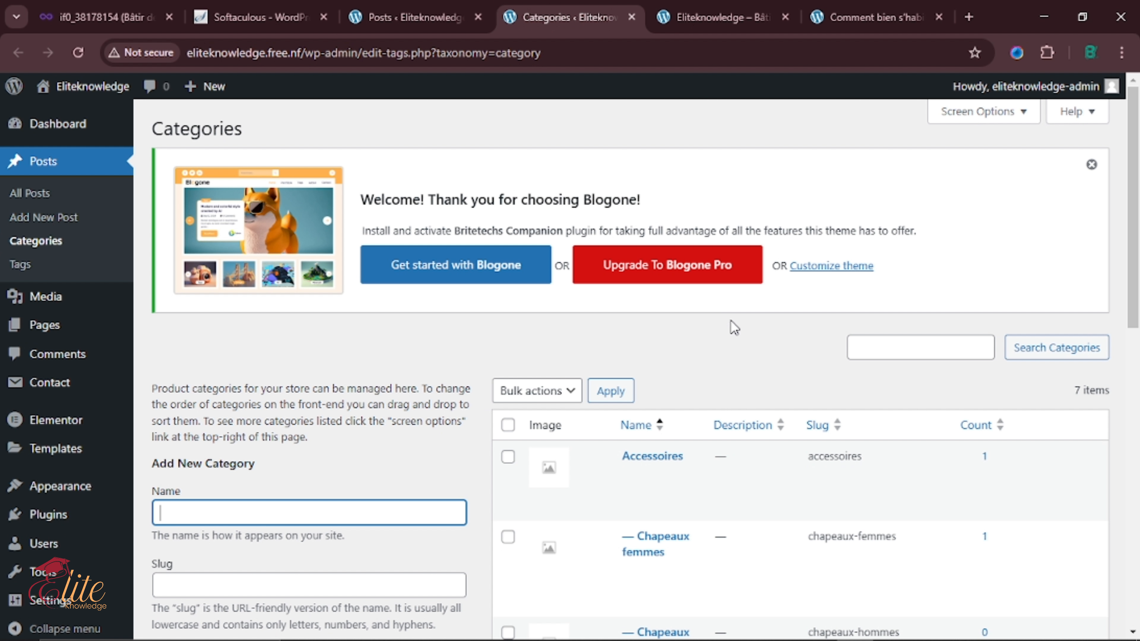
# - Examine the slug field and the parent category choices in the new category form
pyautogui.scroll(-5, 730, 320)
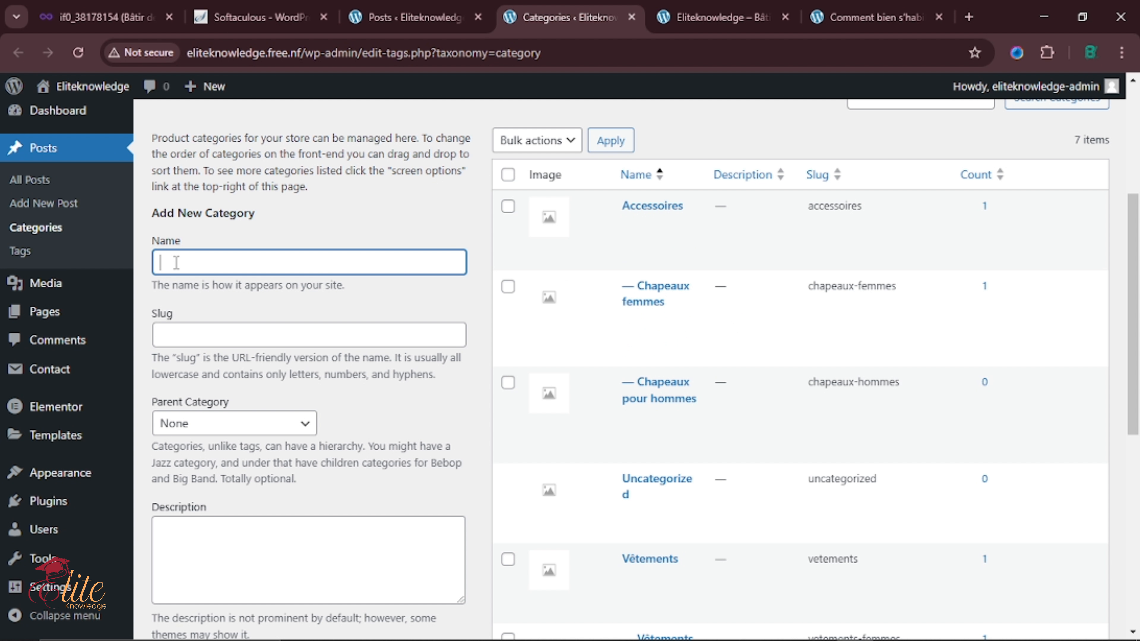
pyautogui.click(188, 338)
pyautogui.scroll(-3, 207, 300)
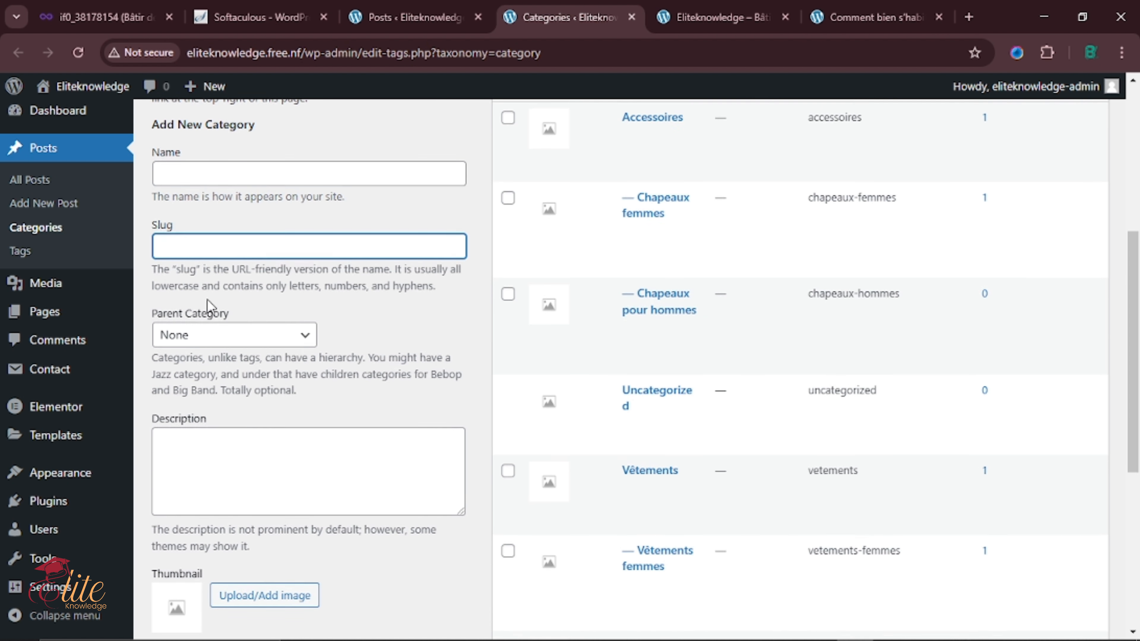
pyautogui.click(217, 257)
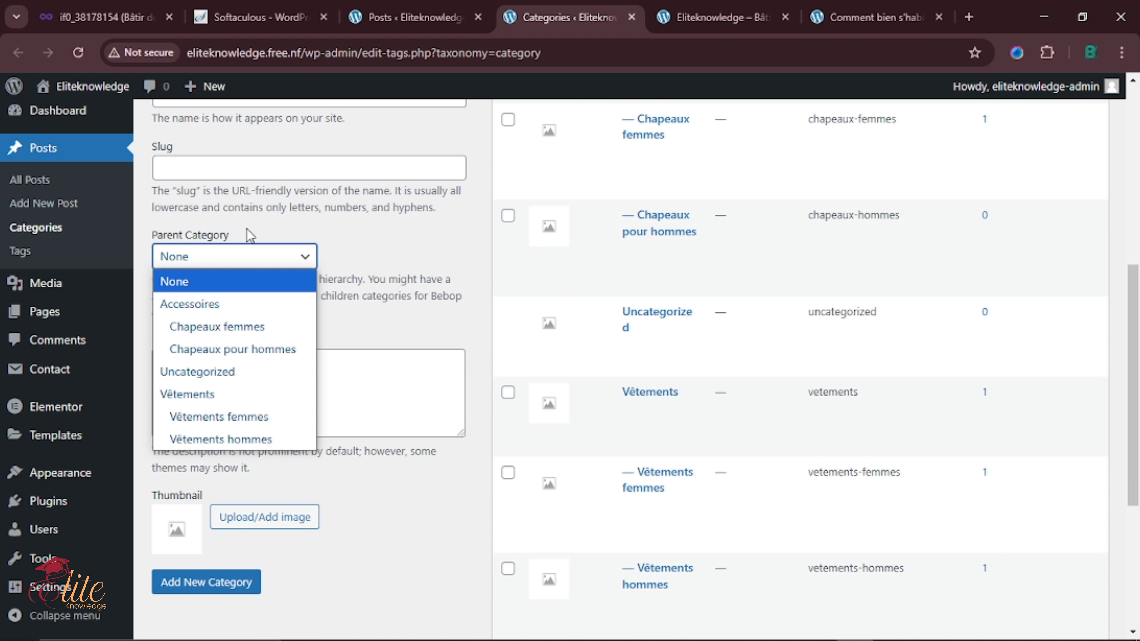
pyautogui.click(256, 188)
# - Add a category named "Vêtements pour enfants" under the parent category Vêtements, leaving slug and description empty
pyautogui.scroll(2, 265, 188)
pyautogui.click(274, 186)
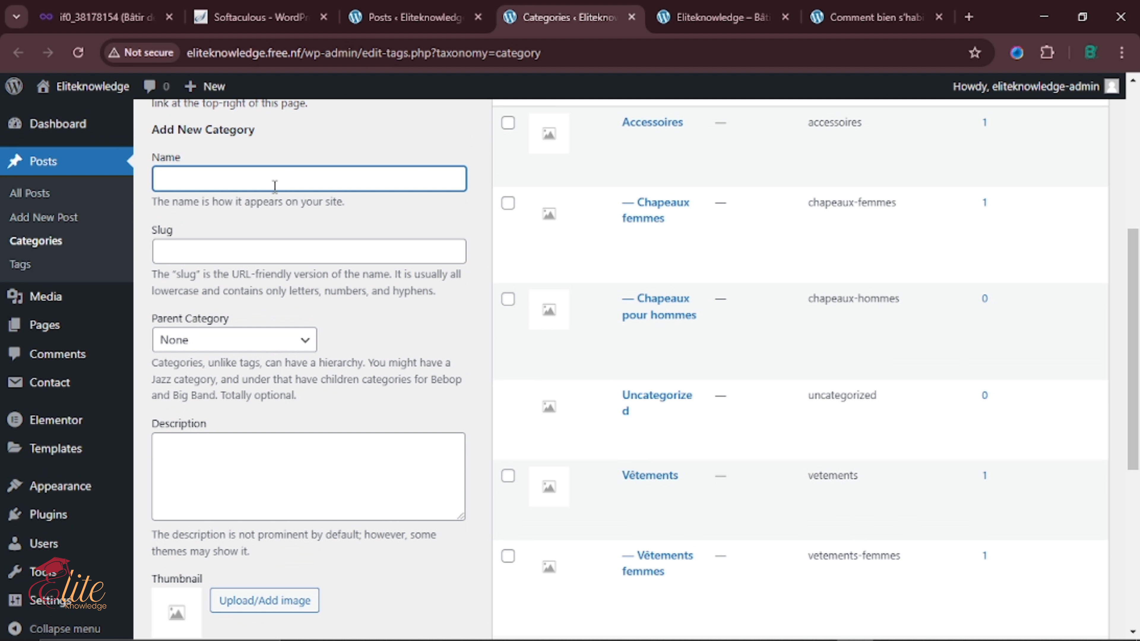
pyautogui.write('Vêtements pour enfants')
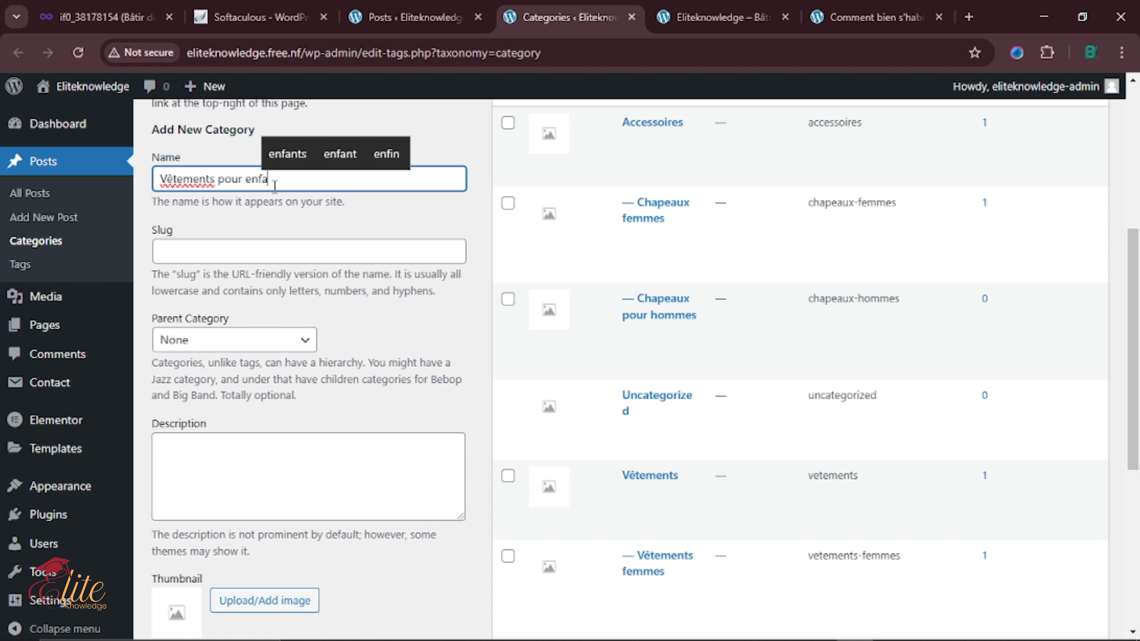
pyautogui.click(226, 254)
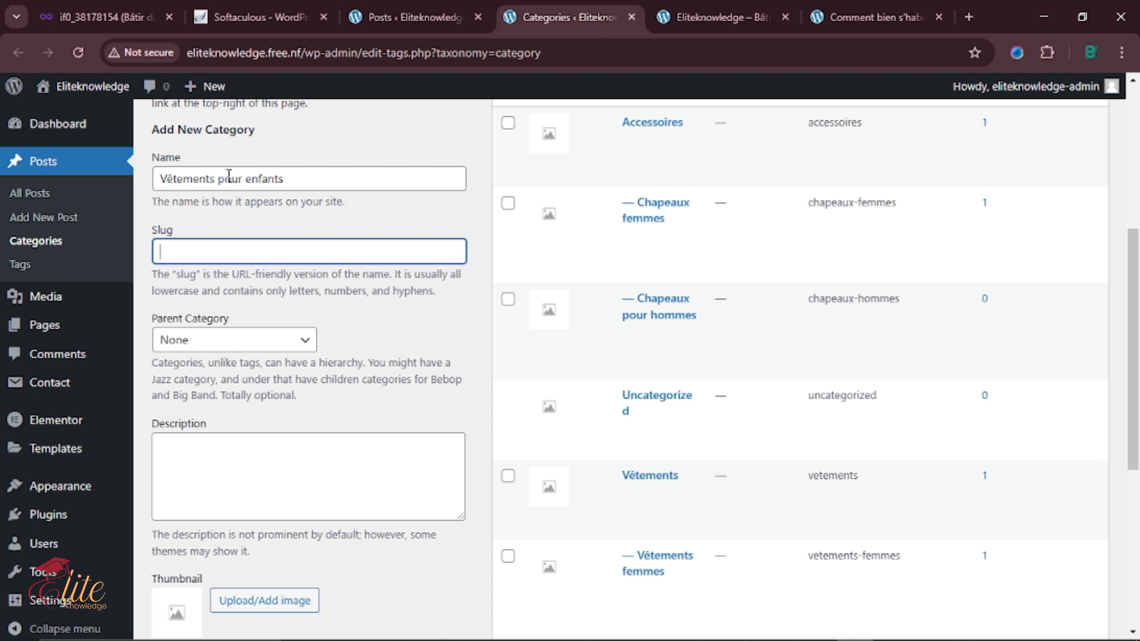
pyautogui.click(200, 341)
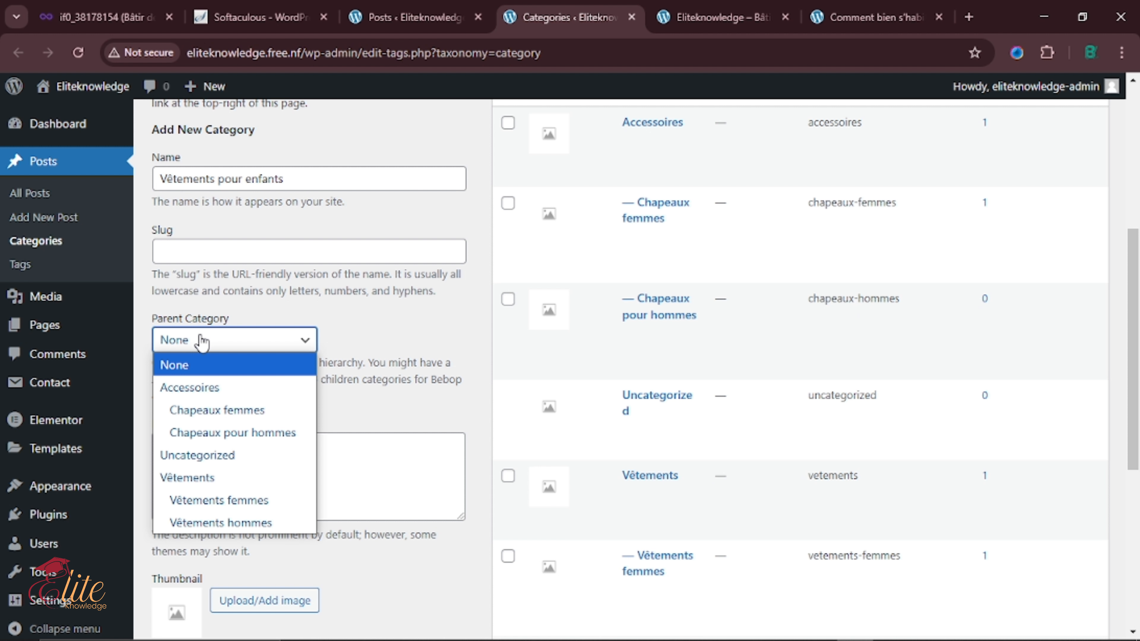
pyautogui.click(198, 478)
pyautogui.scroll(-3, 333, 374)
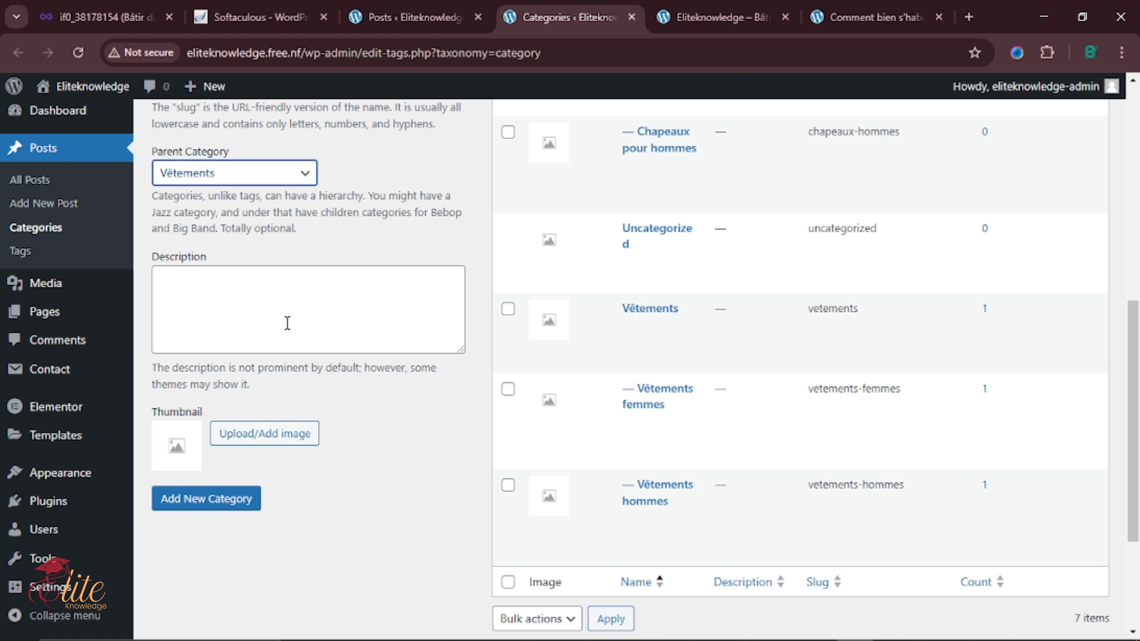
pyautogui.click(287, 323)
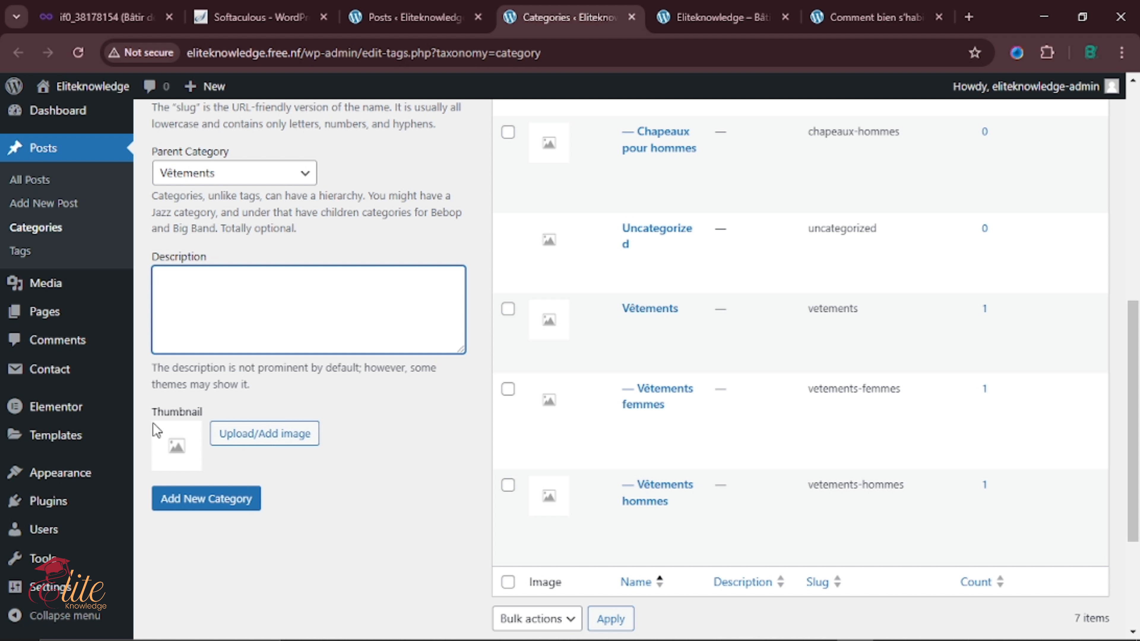
pyautogui.click(193, 507)
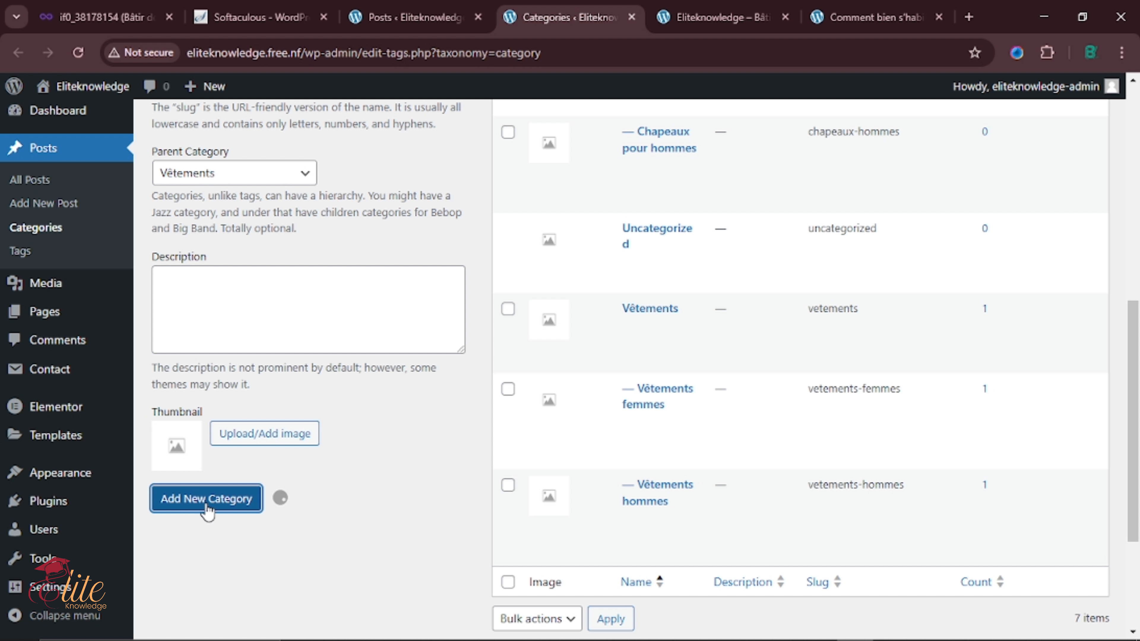
# - Examine the new children's clothing category's slug, the category list with its counts, and the category search field
pyautogui.scroll(-3, 844, 350)
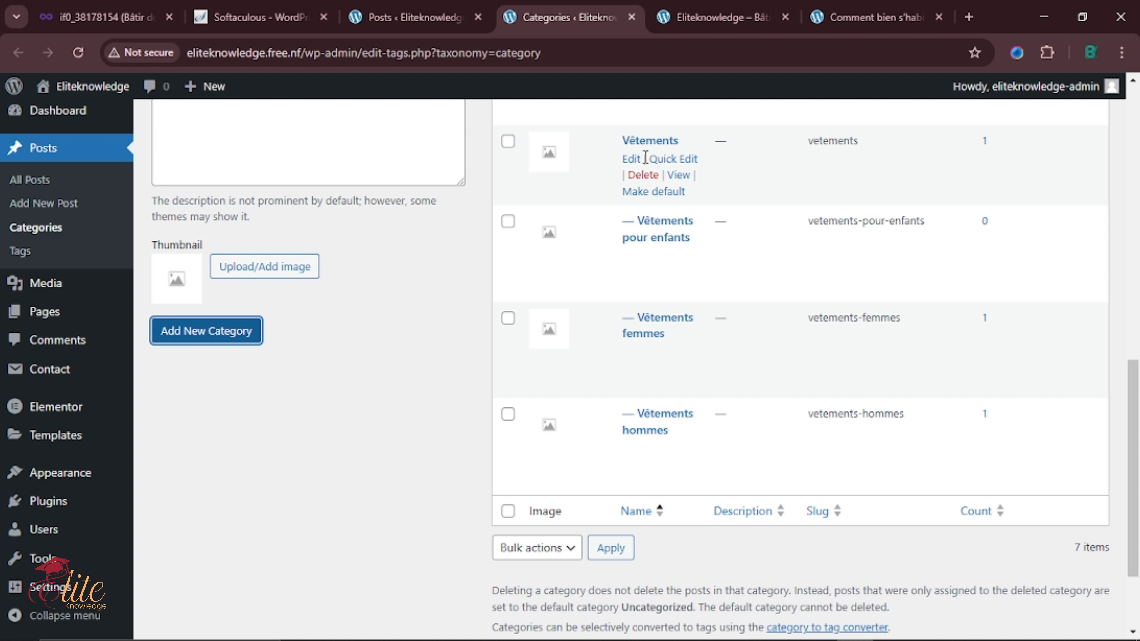
pyautogui.scroll(2, 641, 146)
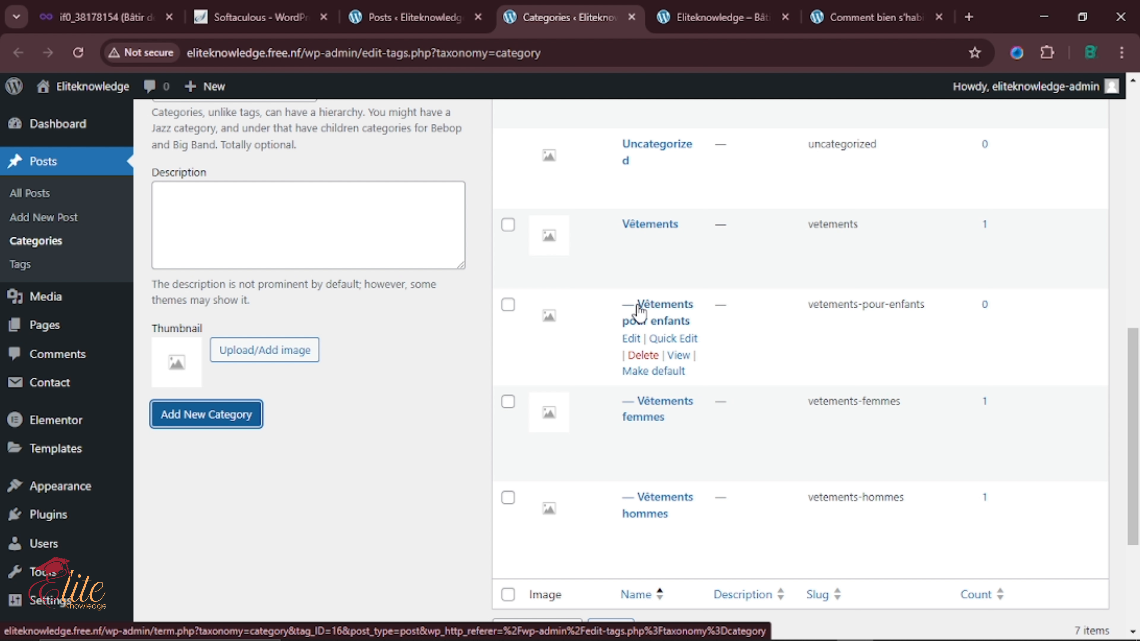
pyautogui.moveTo(808, 308); pyautogui.dragTo(933, 310)
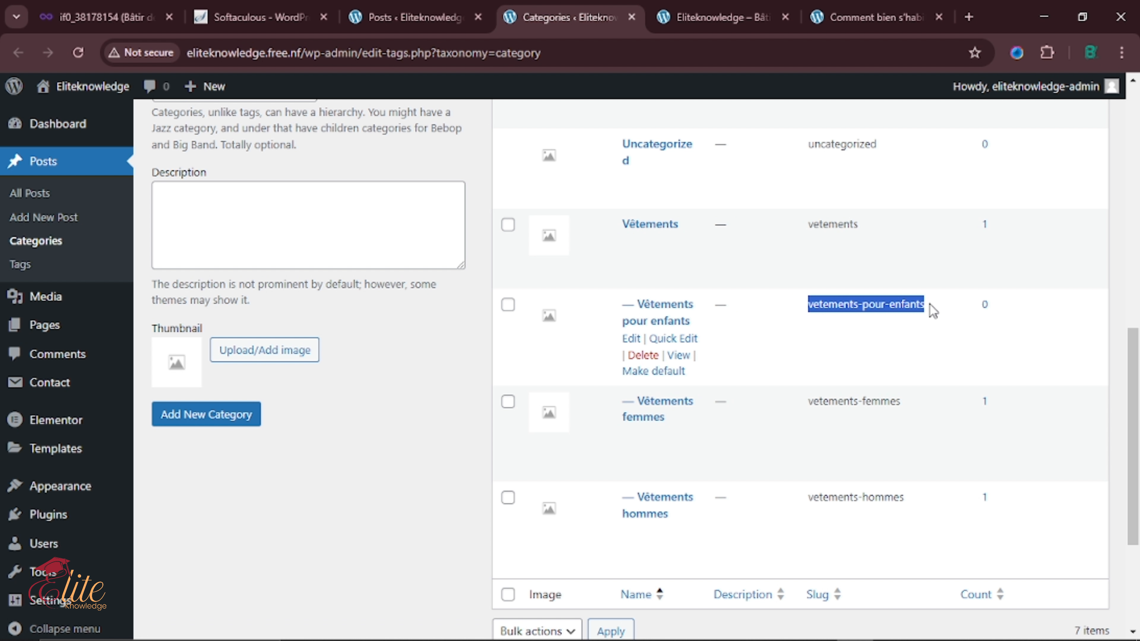
pyautogui.scroll(10, 932, 311)
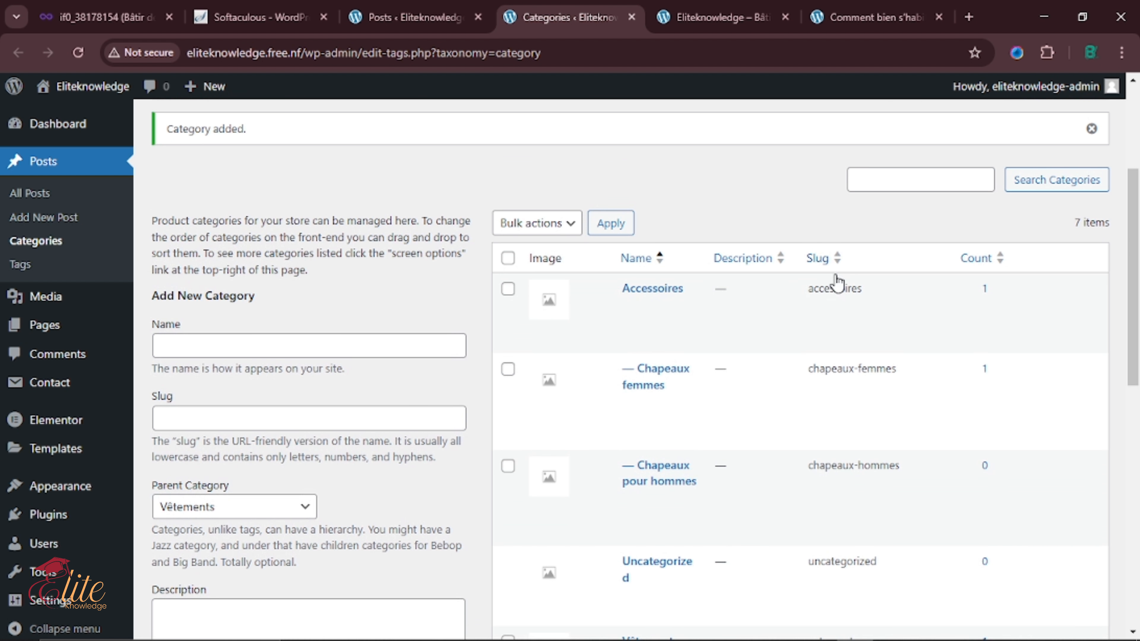
pyautogui.scroll(-6, 837, 283)
pyautogui.click(844, 359)
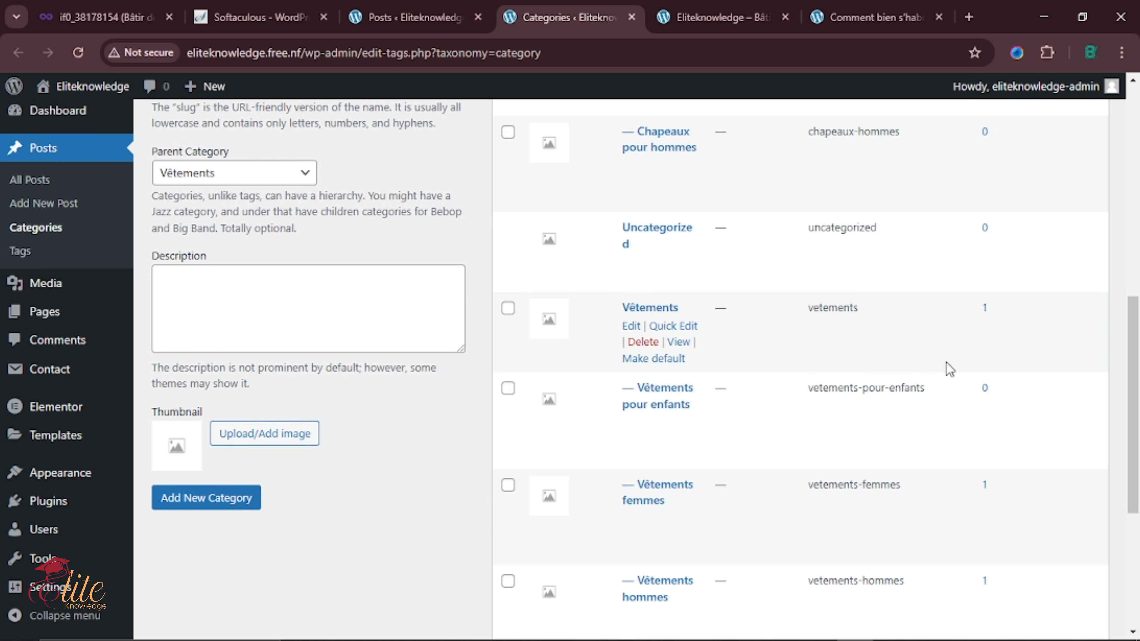
pyautogui.scroll(6, 946, 364)
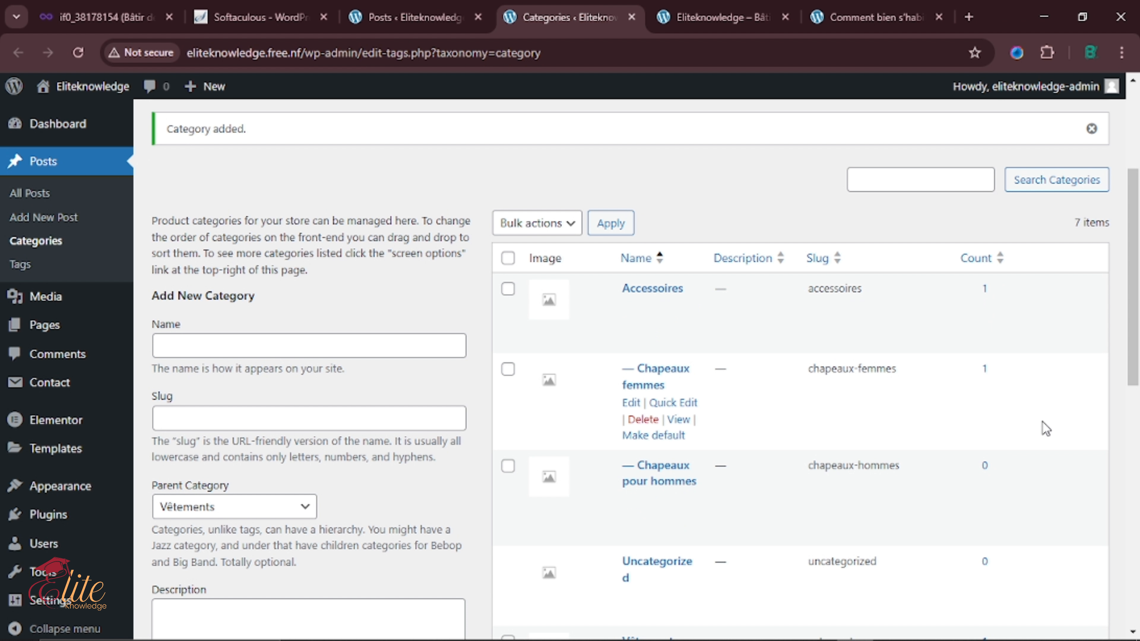
pyautogui.click(906, 269)
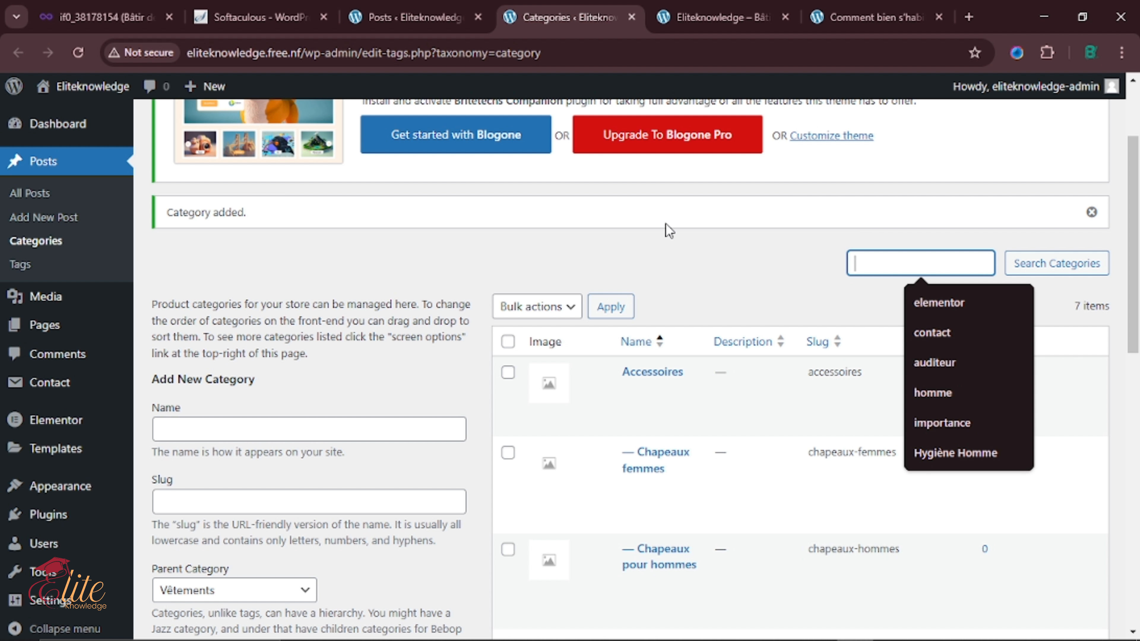
# - Select Accessoires, Chapeaux femmes and Chapeaux pour hommes, view the available bulk actions, and clear the selection
pyautogui.scroll(-2, 669, 231)
pyautogui.click(508, 289)
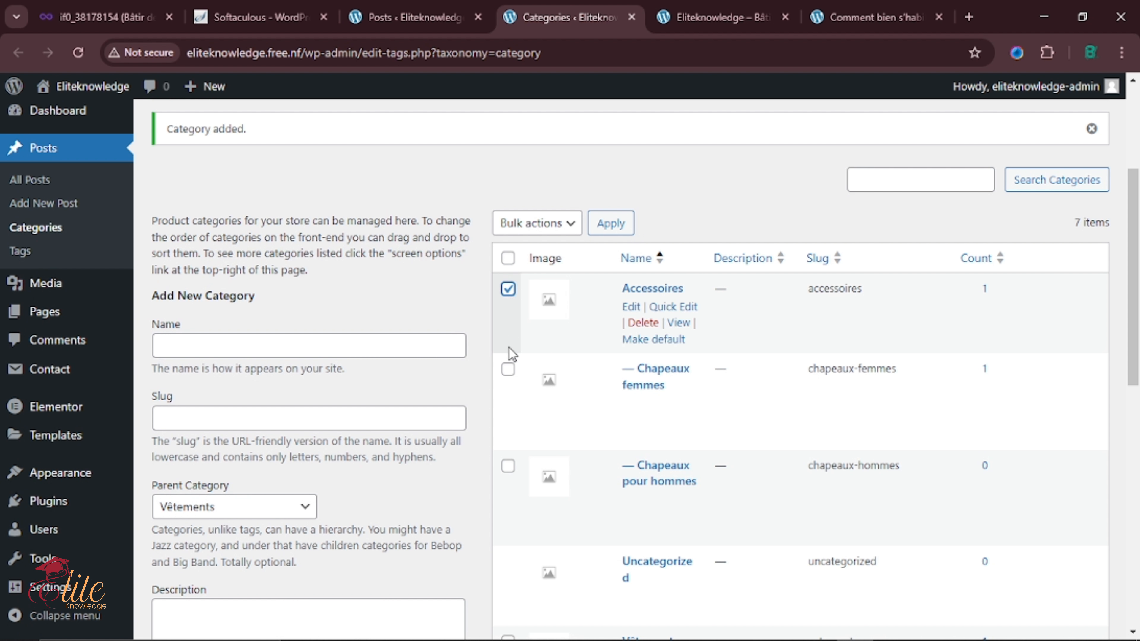
pyautogui.click(508, 369)
pyautogui.click(508, 467)
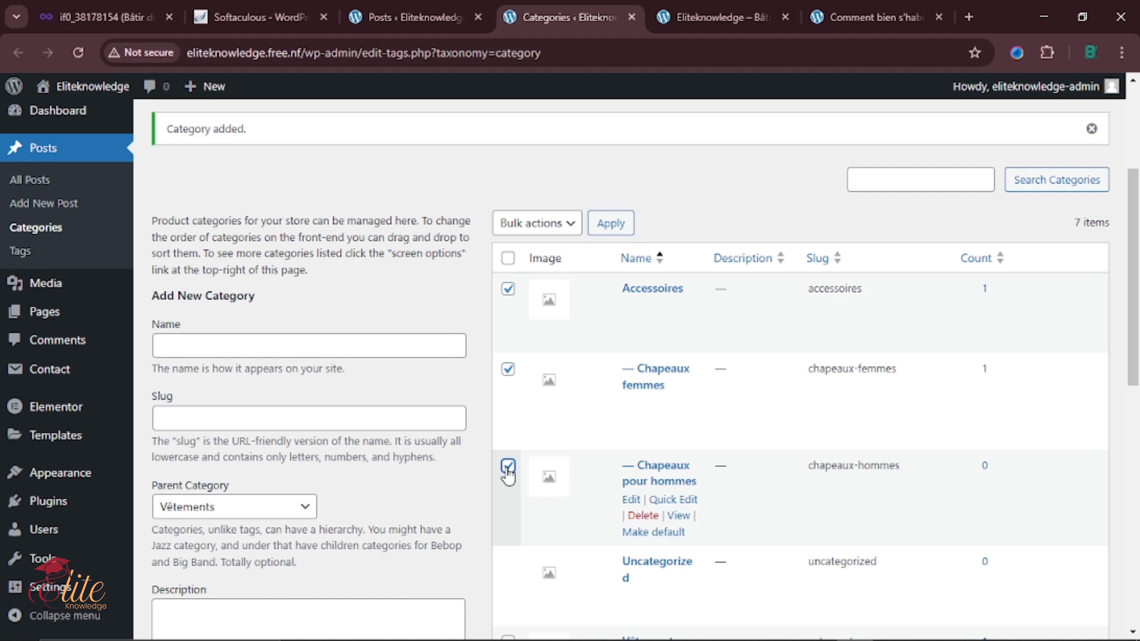
pyautogui.click(532, 223)
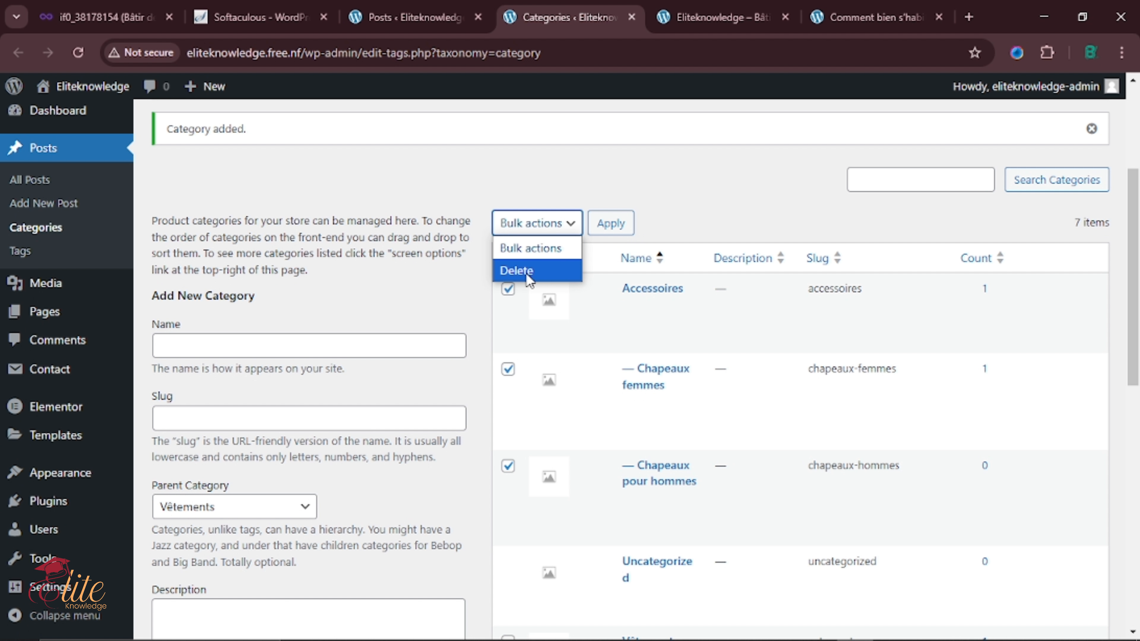
pyautogui.click(508, 289)
pyautogui.click(507, 370)
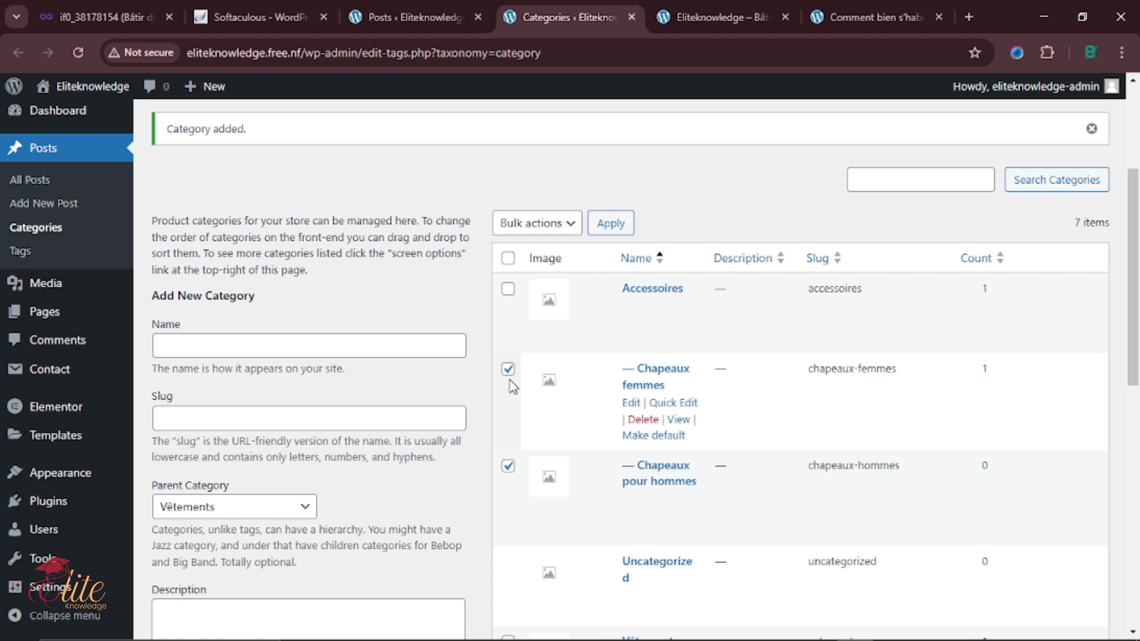
pyautogui.click(507, 466)
# - Return to the list of all posts, select both posts, and view the available bulk actions without applying one
pyautogui.scroll(4, 369, 222)
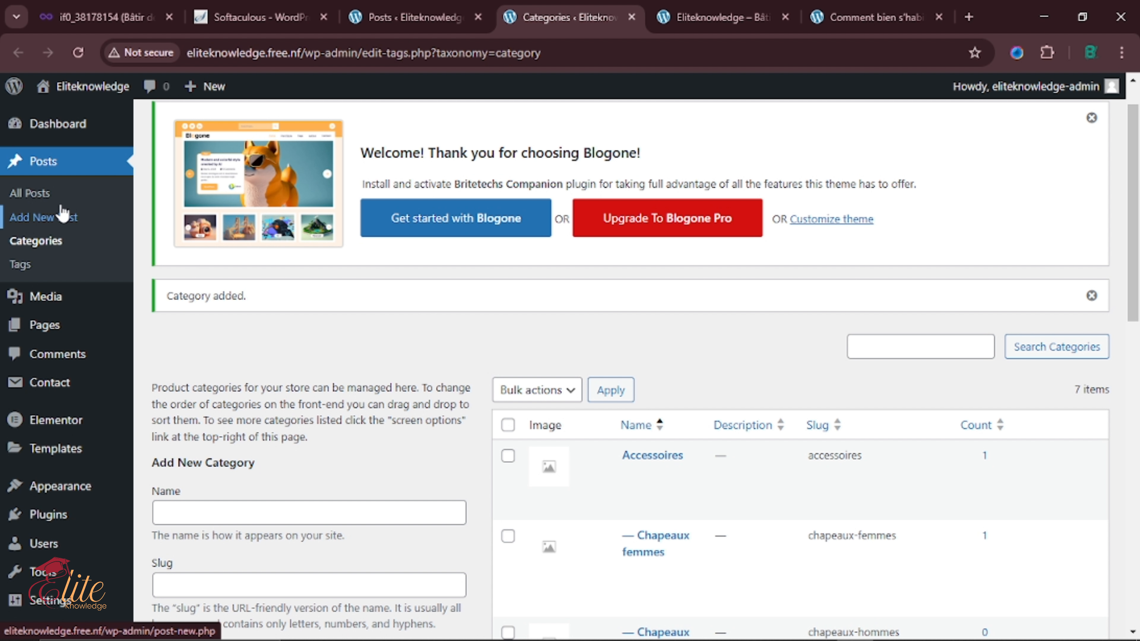
pyautogui.click(59, 193)
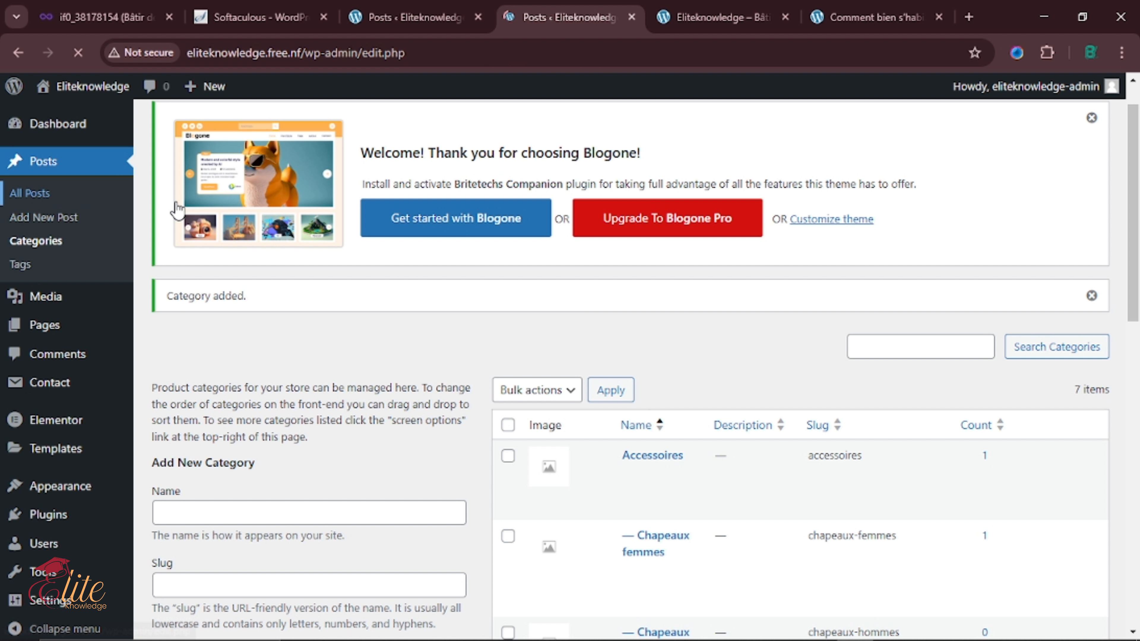
pyautogui.scroll(-1, 334, 291)
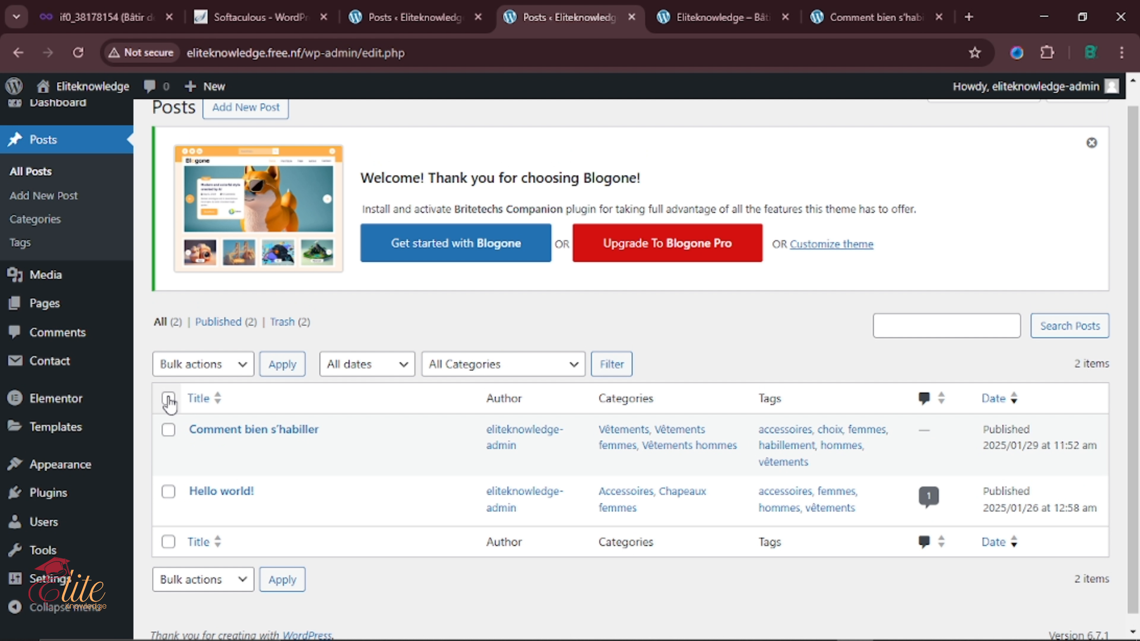
pyautogui.click(193, 364)
pyautogui.click(136, 347)
pyautogui.click(168, 491)
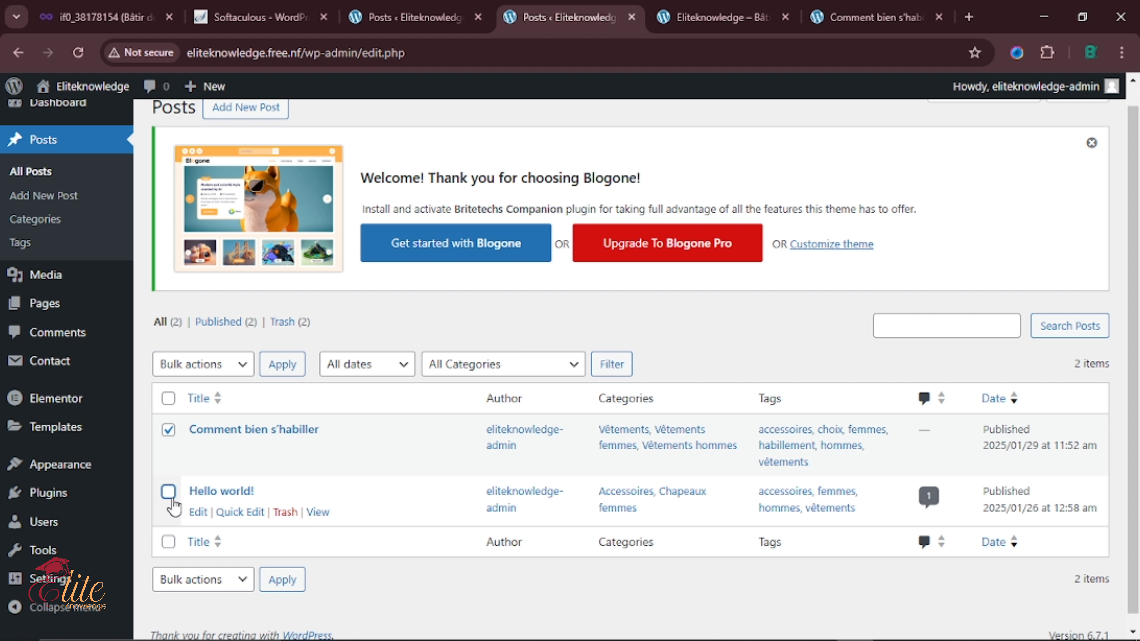
pyautogui.click(198, 364)
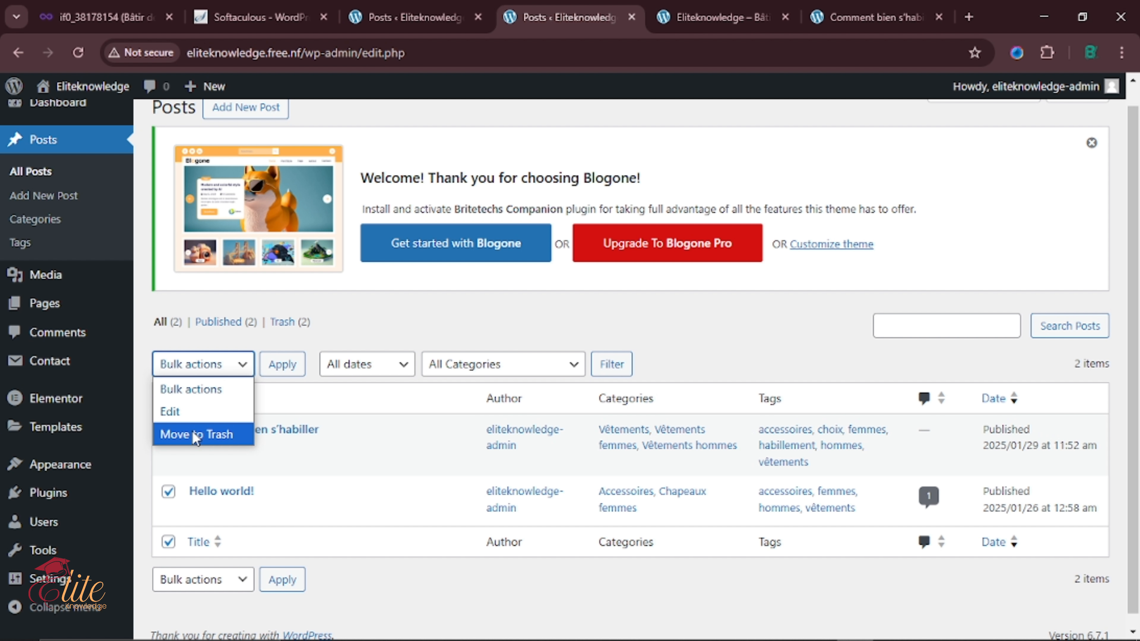
pyautogui.click(359, 345)
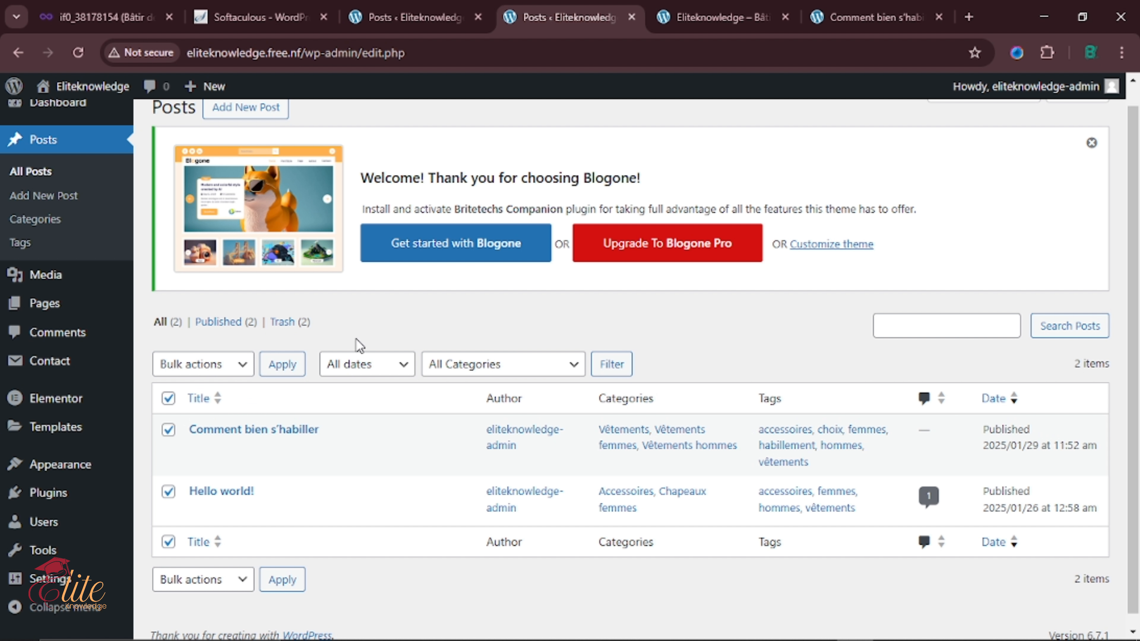
# - View the available date and category filter options for the posts list without choosing or applying a filter
pyautogui.click(348, 369)
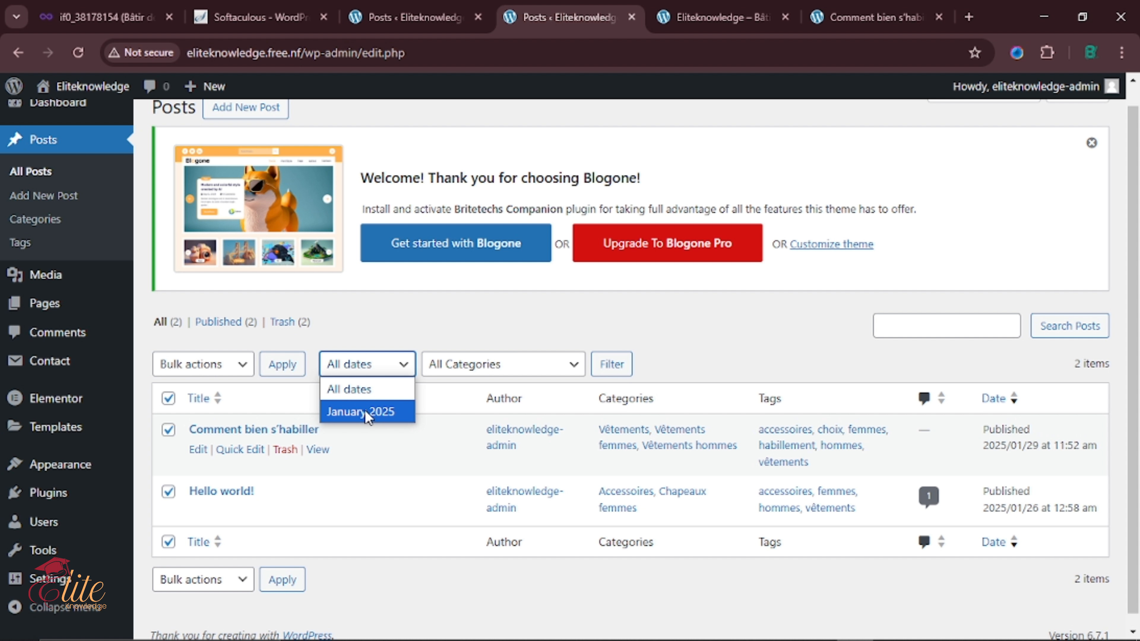
pyautogui.click(445, 300)
pyautogui.click(490, 366)
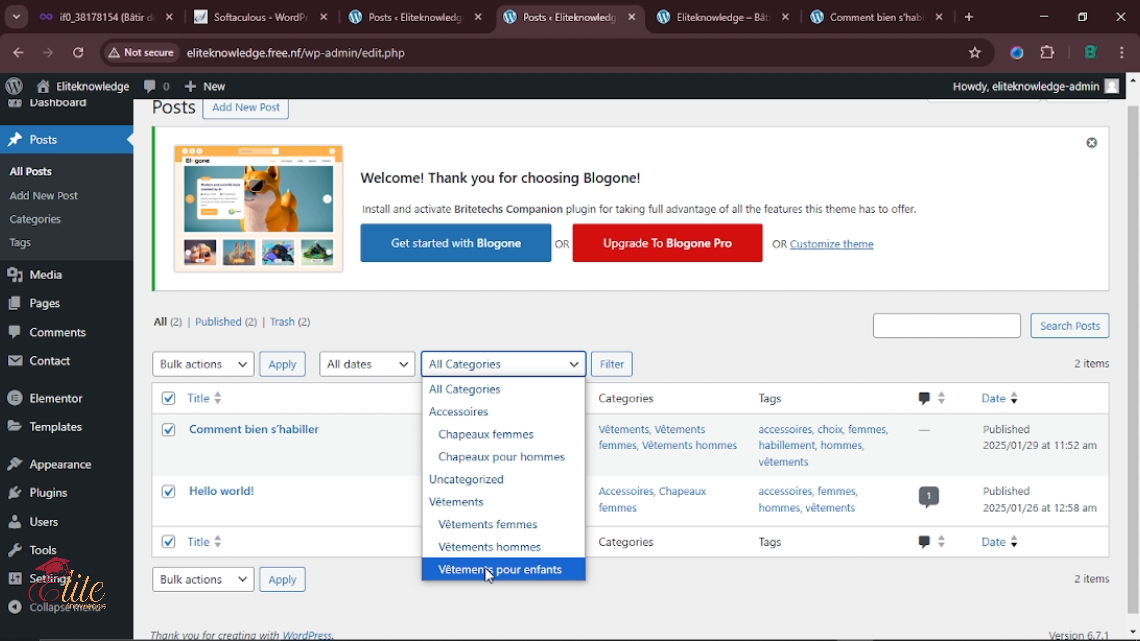
pyautogui.click(525, 339)
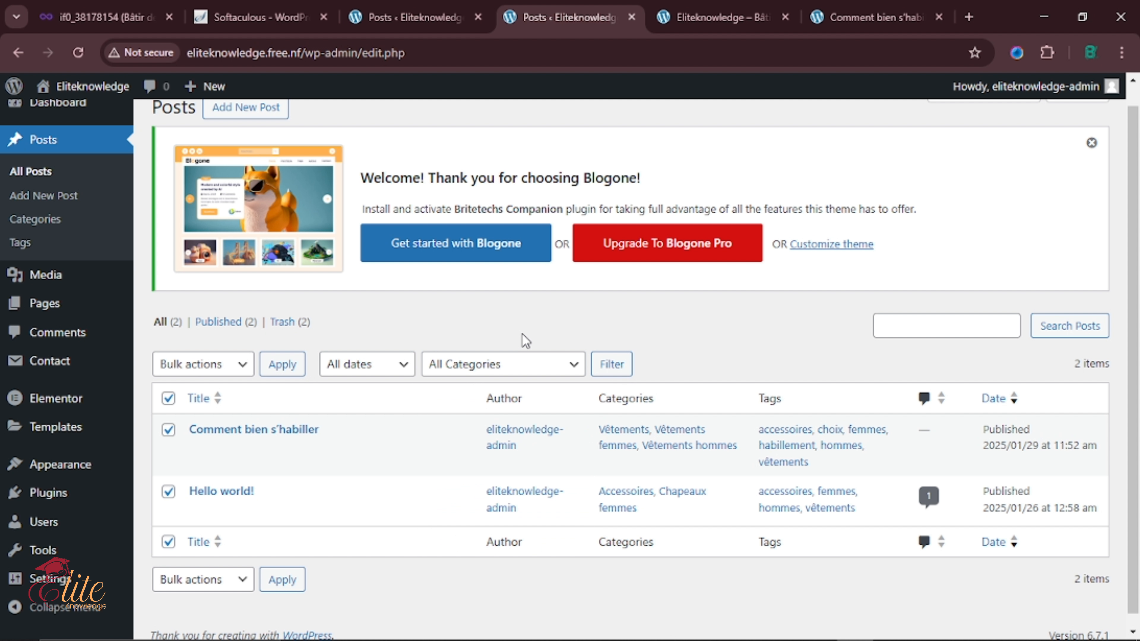
# - Deselect both posts, "Comment bien s'habiller" and "Hello world!", in the posts list
pyautogui.scroll(1, 497, 311)
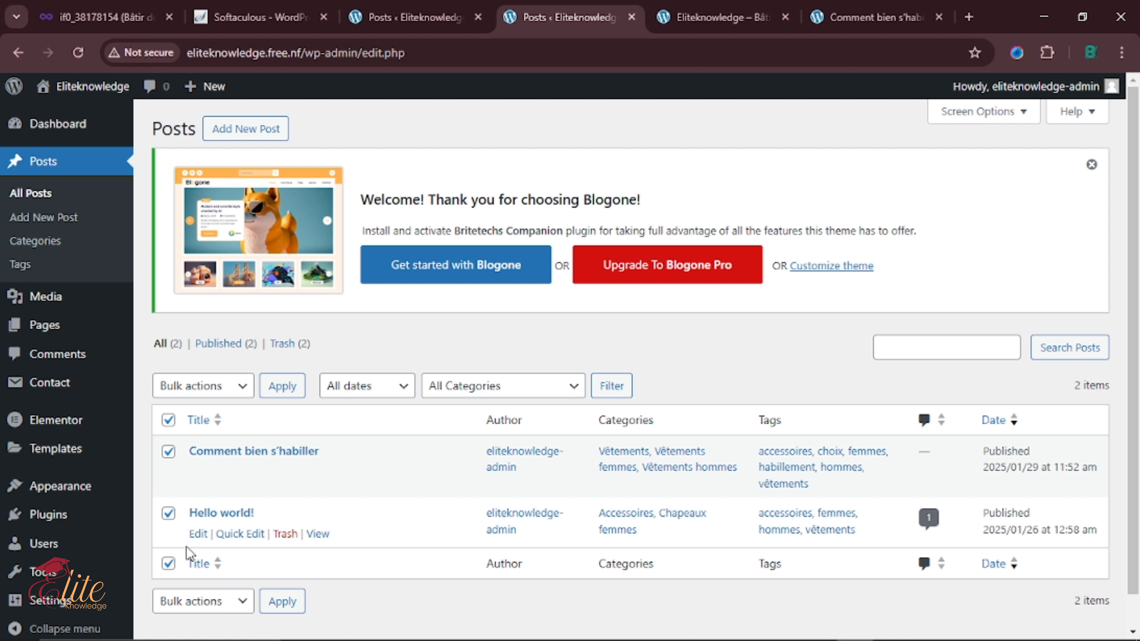
pyautogui.click(168, 451)
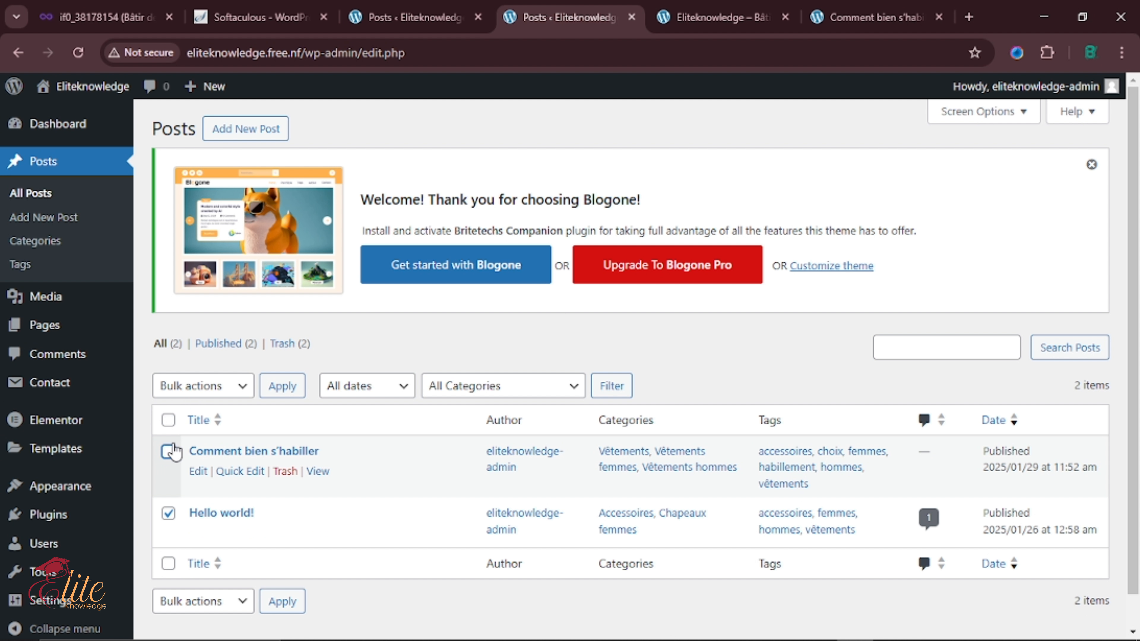
pyautogui.click(169, 514)
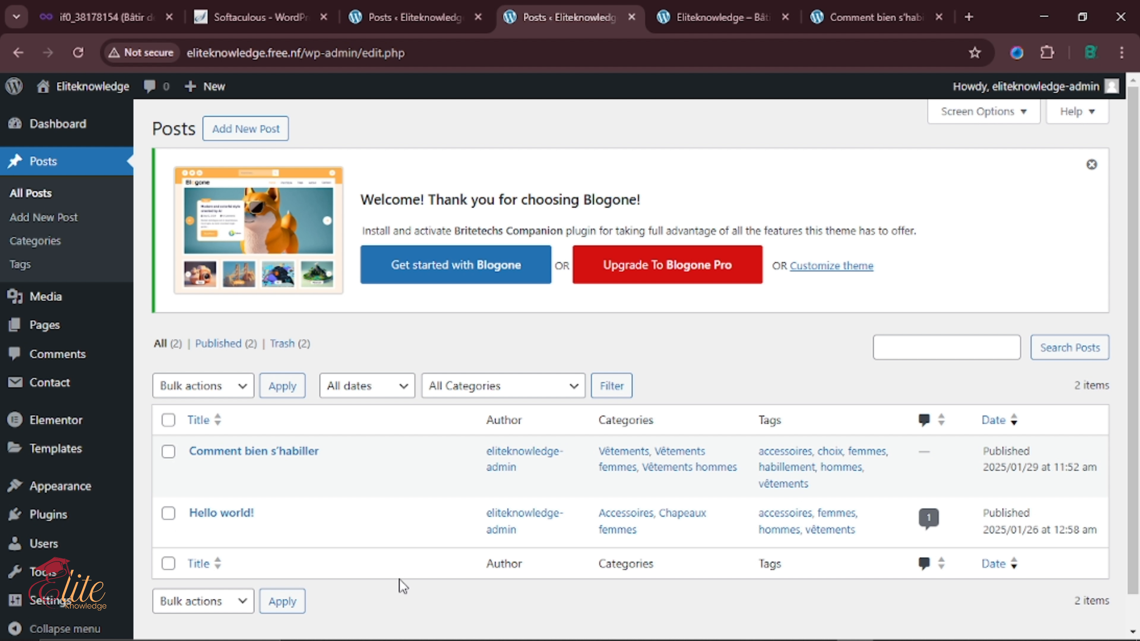
pyautogui.moveTo(1032, 640)
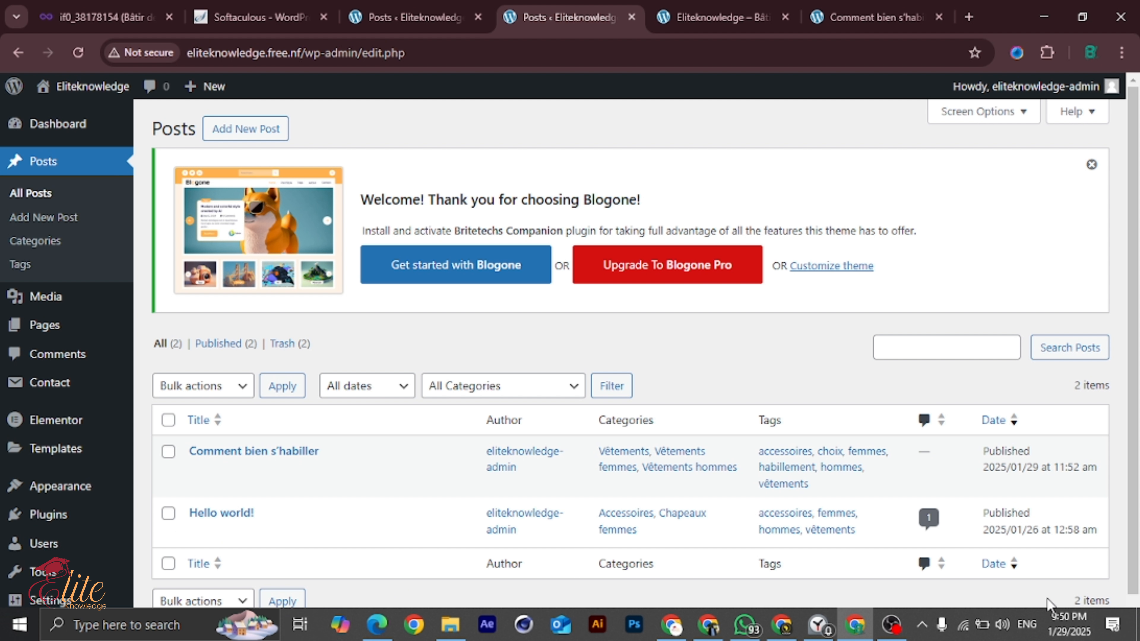